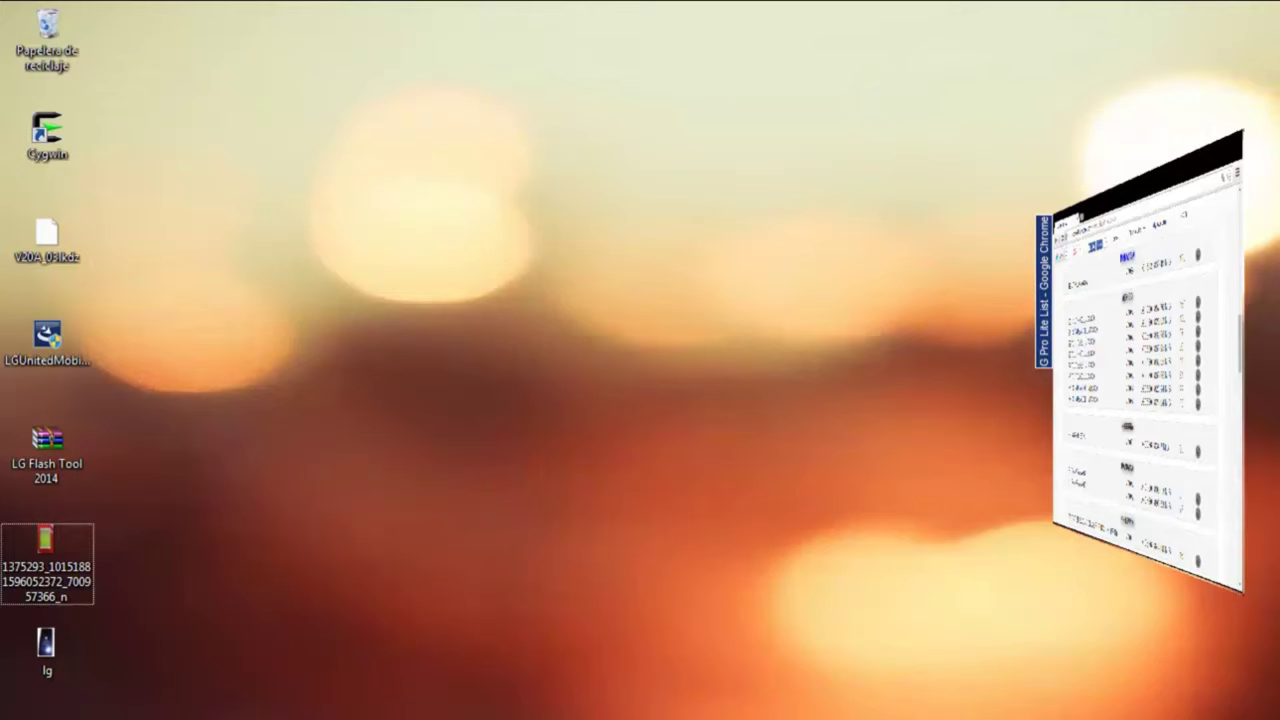
Step: Move V20A_03.kdz beside Cygwin on the desktop, and open the Lg Optimus L9 firmware list on lg-phone-firmware.com in the browser
drag(47, 240, 143, 135)
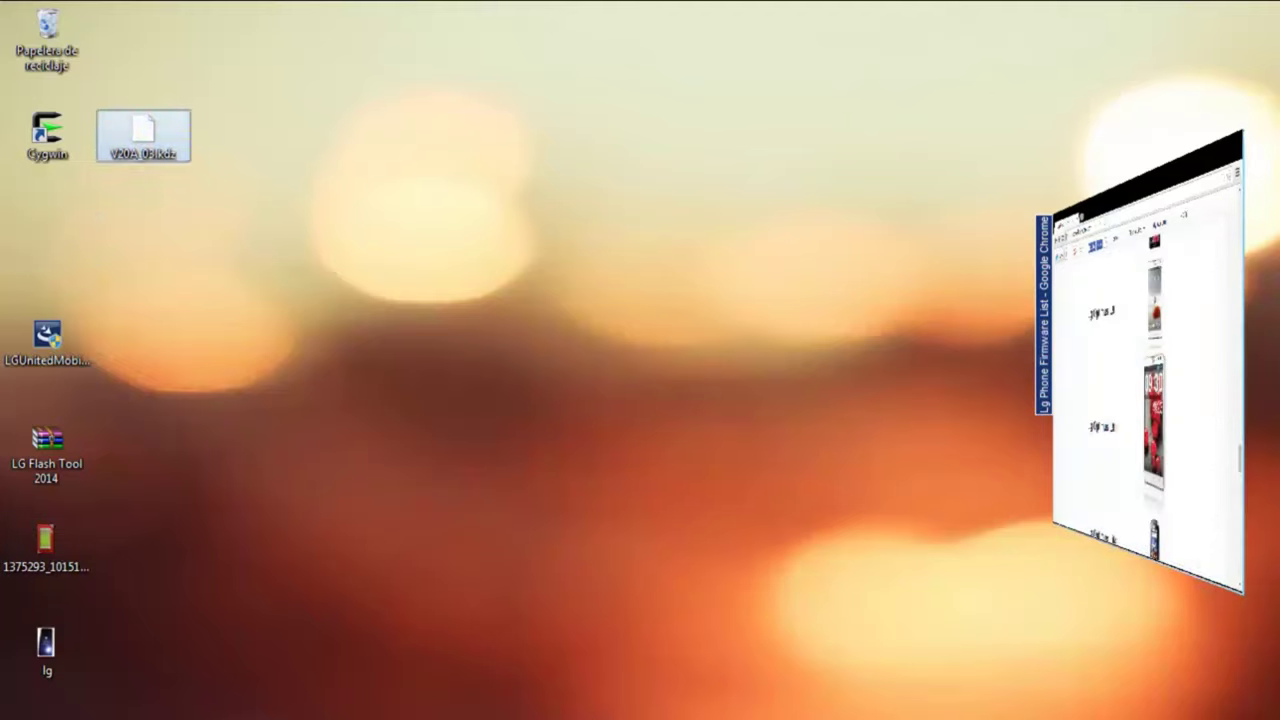
click(1148, 362)
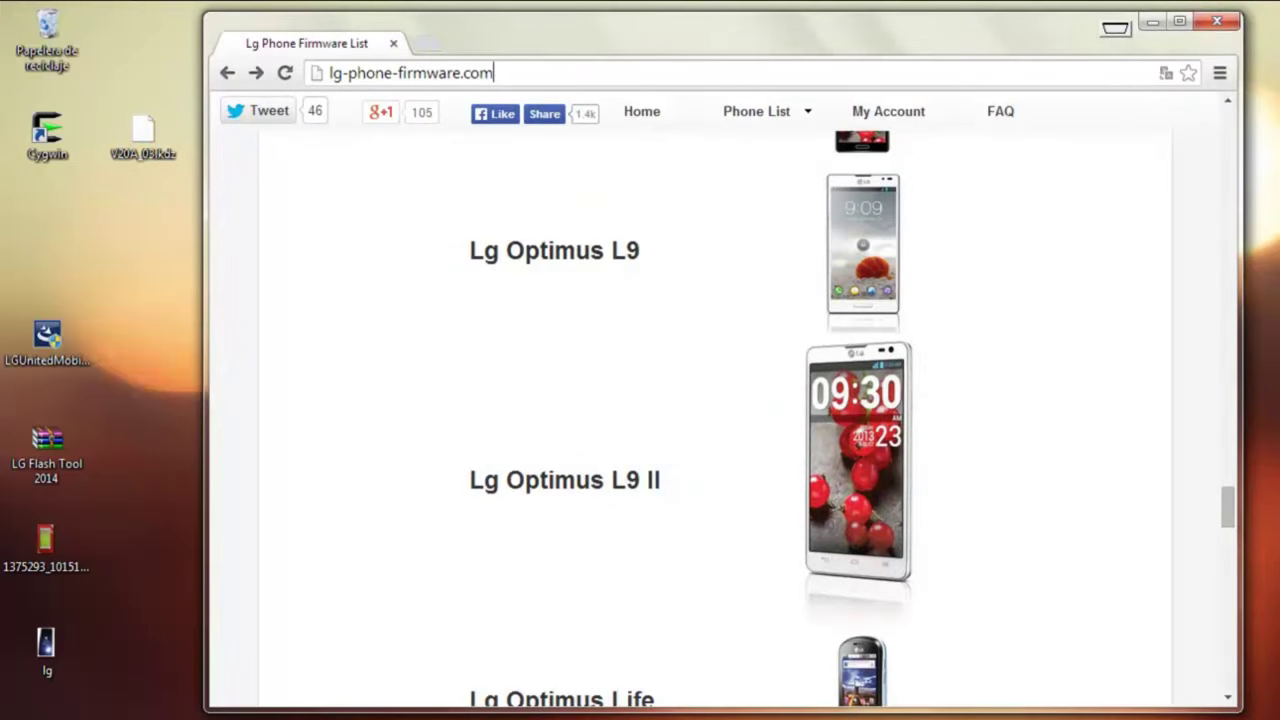
drag(494, 73, 329, 73)
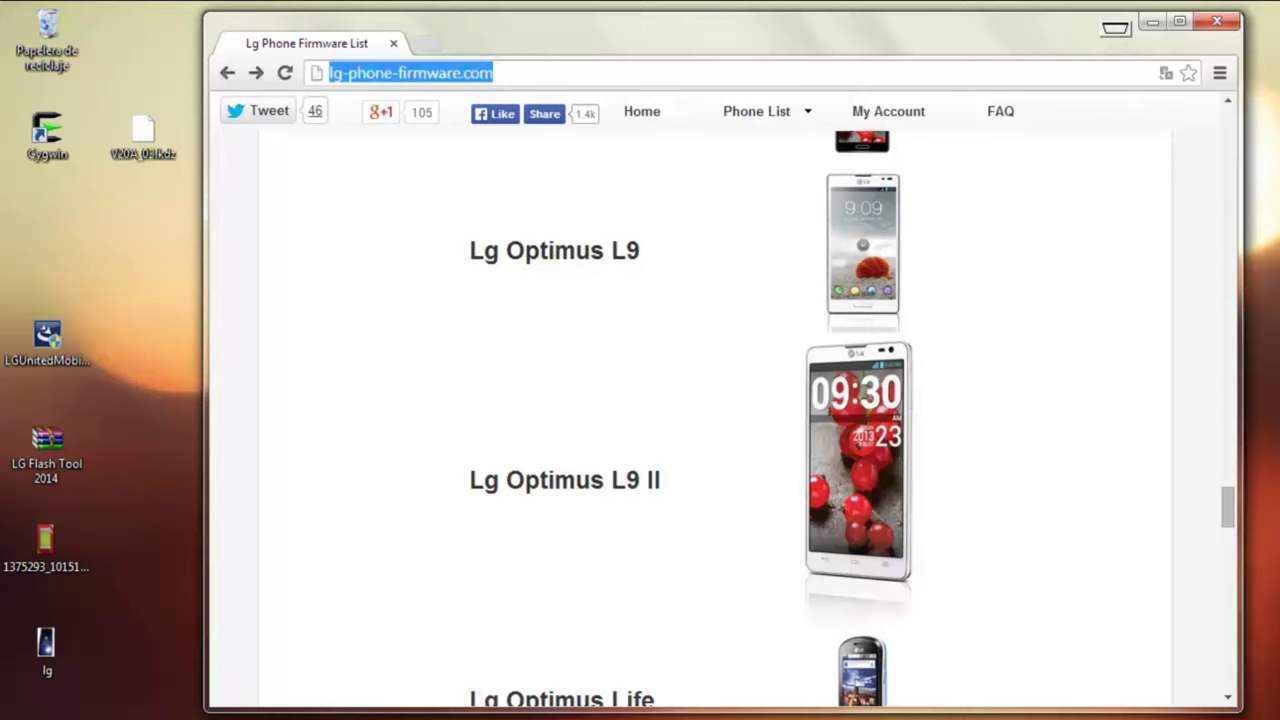
scroll(715, 420, down, 7)
scroll(715, 420, up, 8)
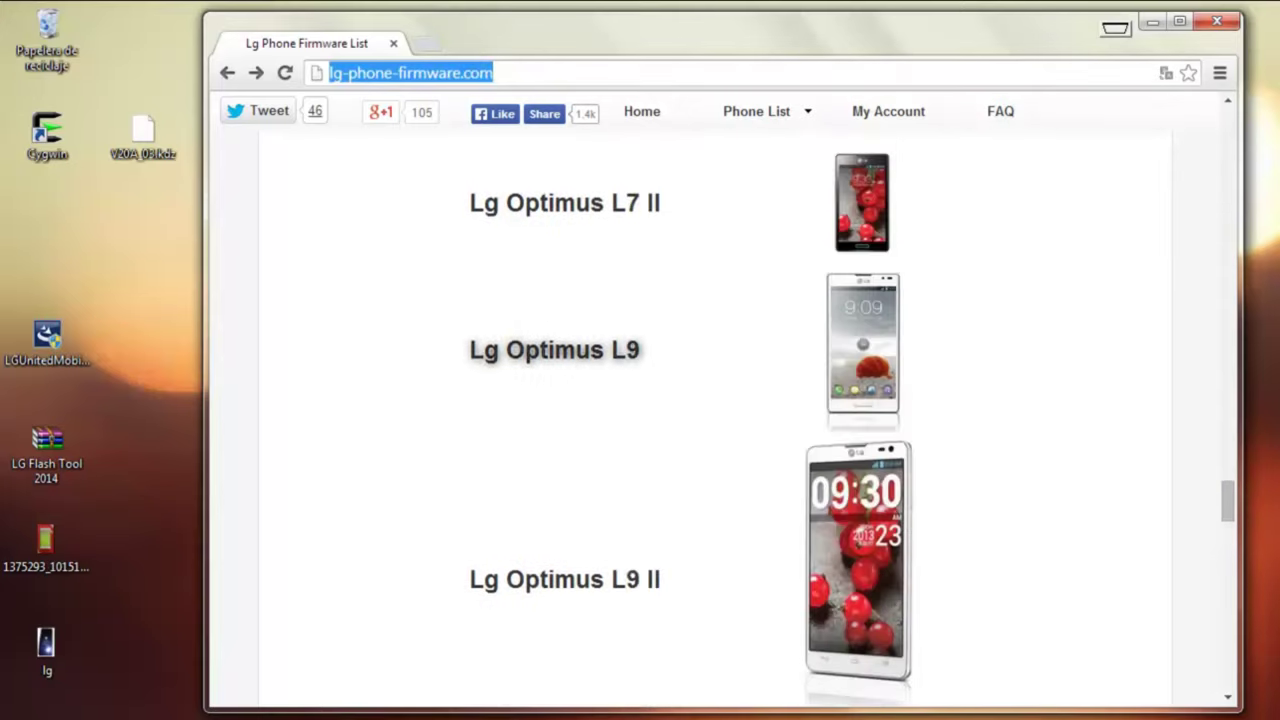
click(555, 350)
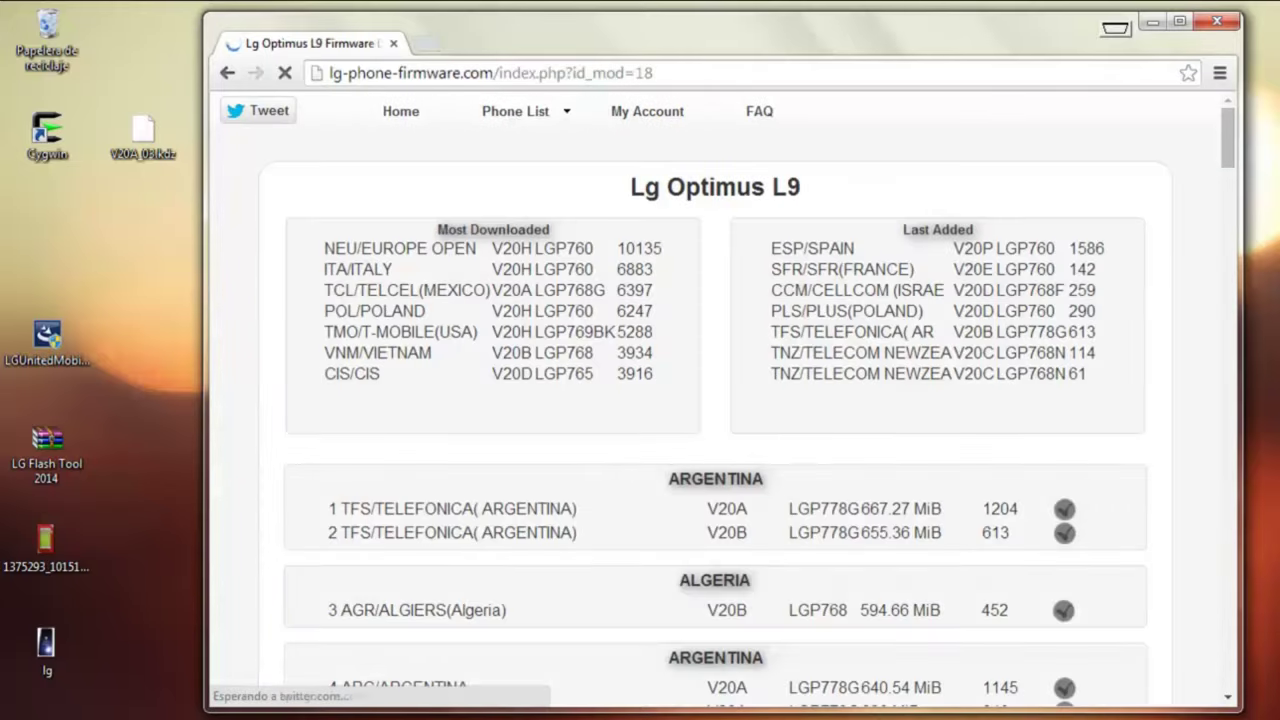
Step: Look through the Lg Optimus L9 firmware entries by country and carrier, and minimise the browser
scroll(715, 420, down, 15)
scroll(715, 420, down, 4)
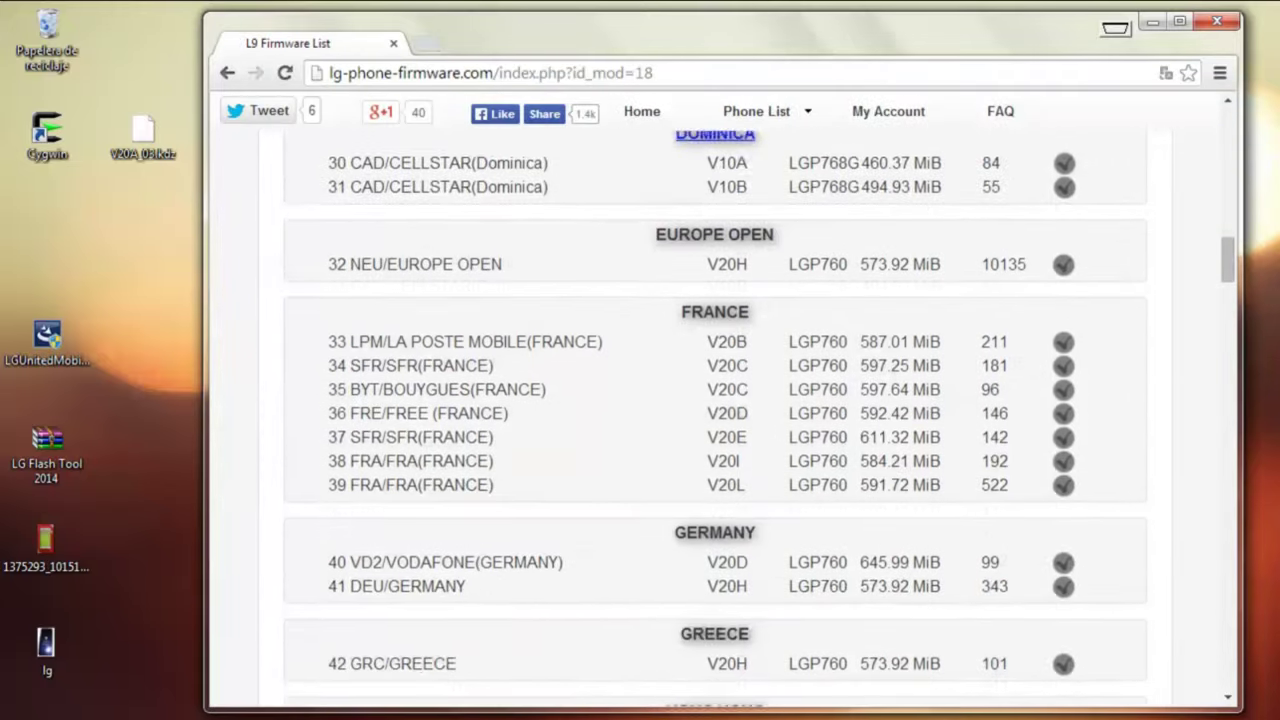
scroll(715, 420, down, 4)
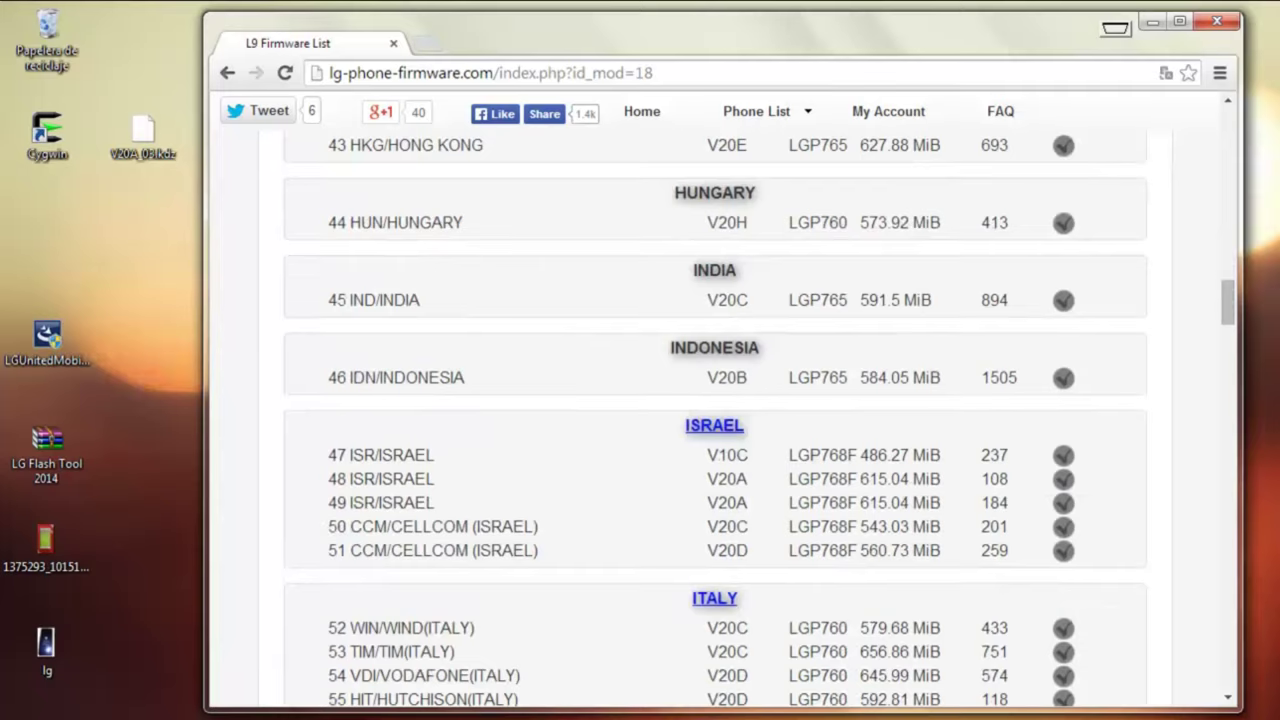
scroll(715, 420, up, 3)
click(1152, 21)
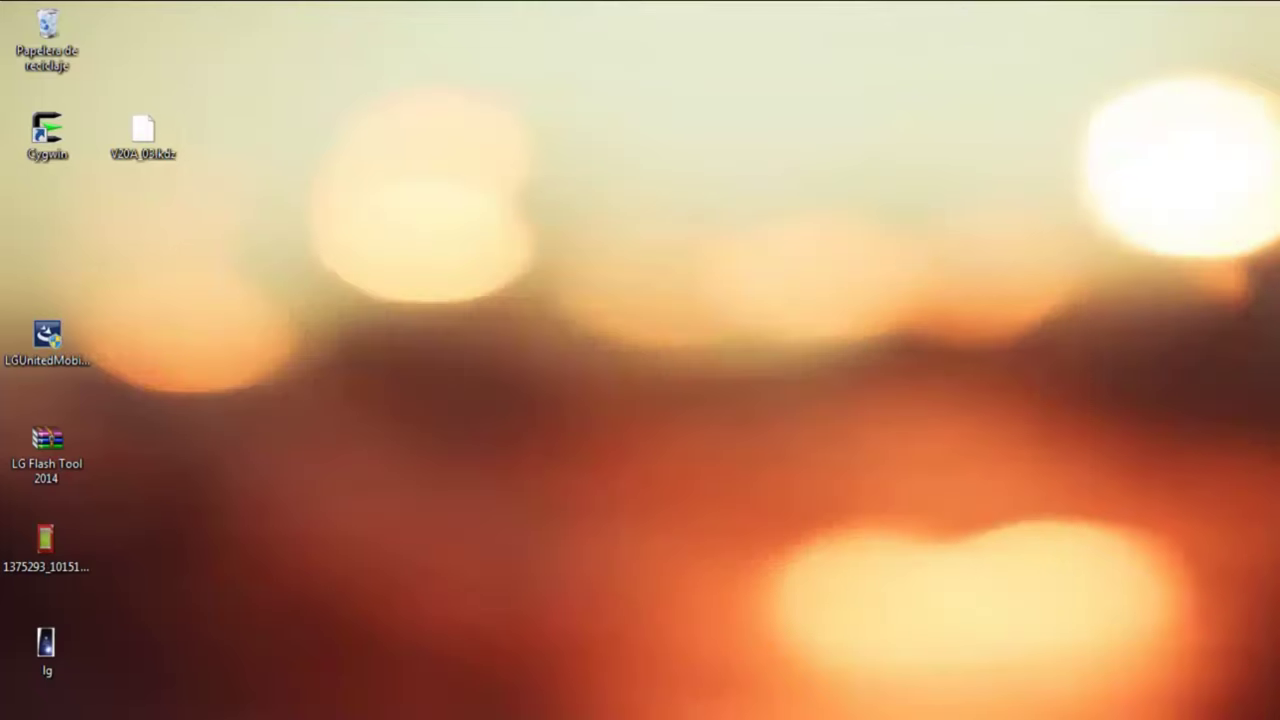
Step: Rearrange the desktop so V20A_03.kdz sits beside the recycle bin and the LG Flash Tool 2014 archive sits below Cygwin
drag(143, 130, 143, 28)
drag(47, 335, 200, 195)
drag(46, 440, 432, 240)
drag(240, 235, 143, 130)
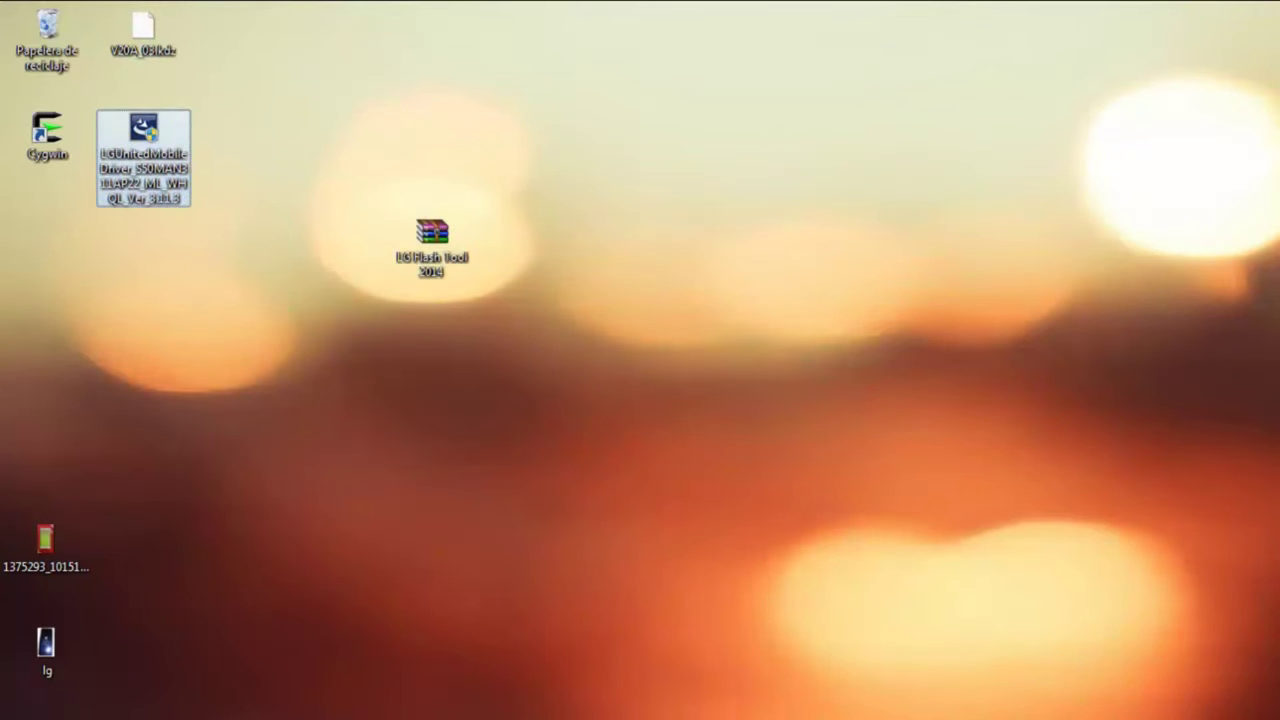
double_click(143, 140)
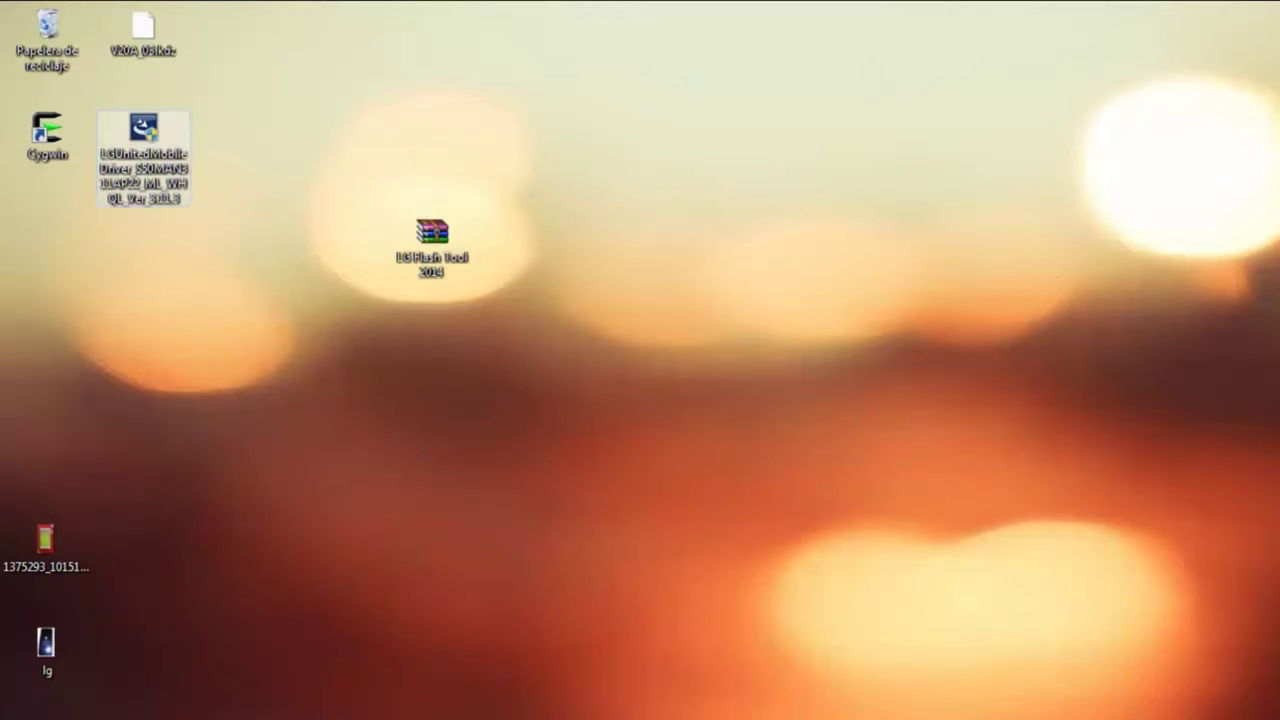
click(143, 150)
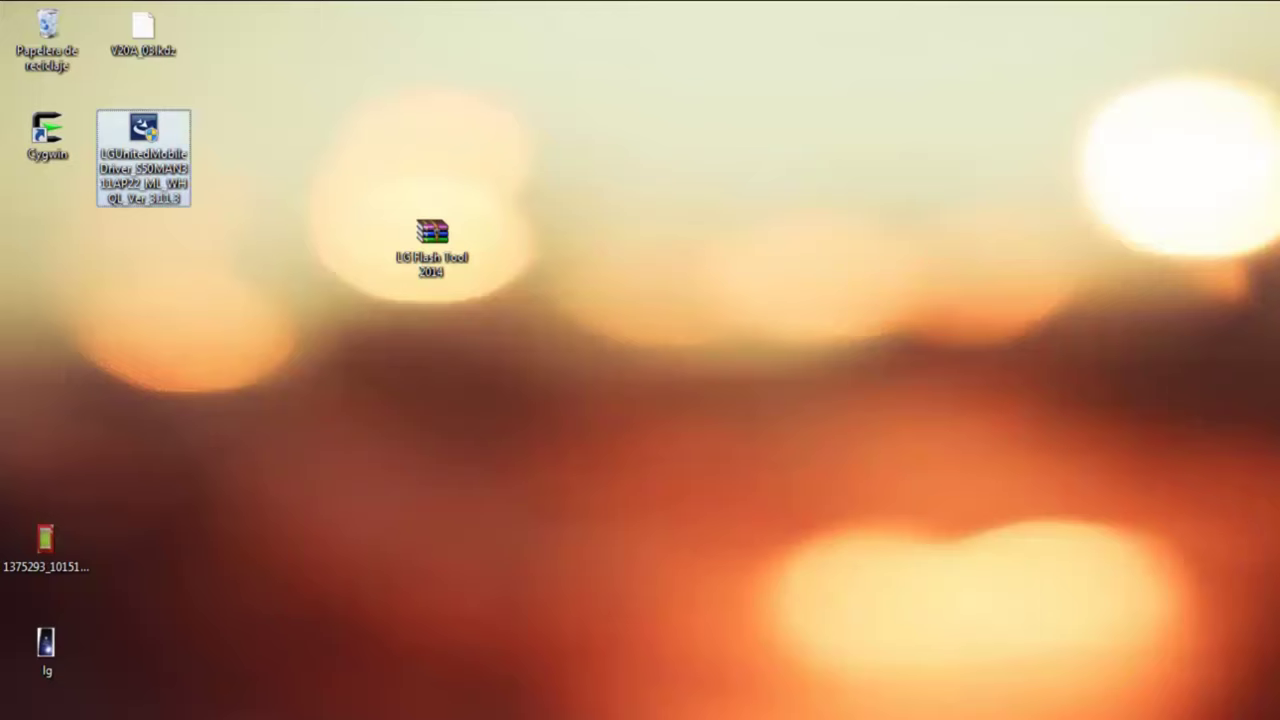
drag(431, 245, 143, 248)
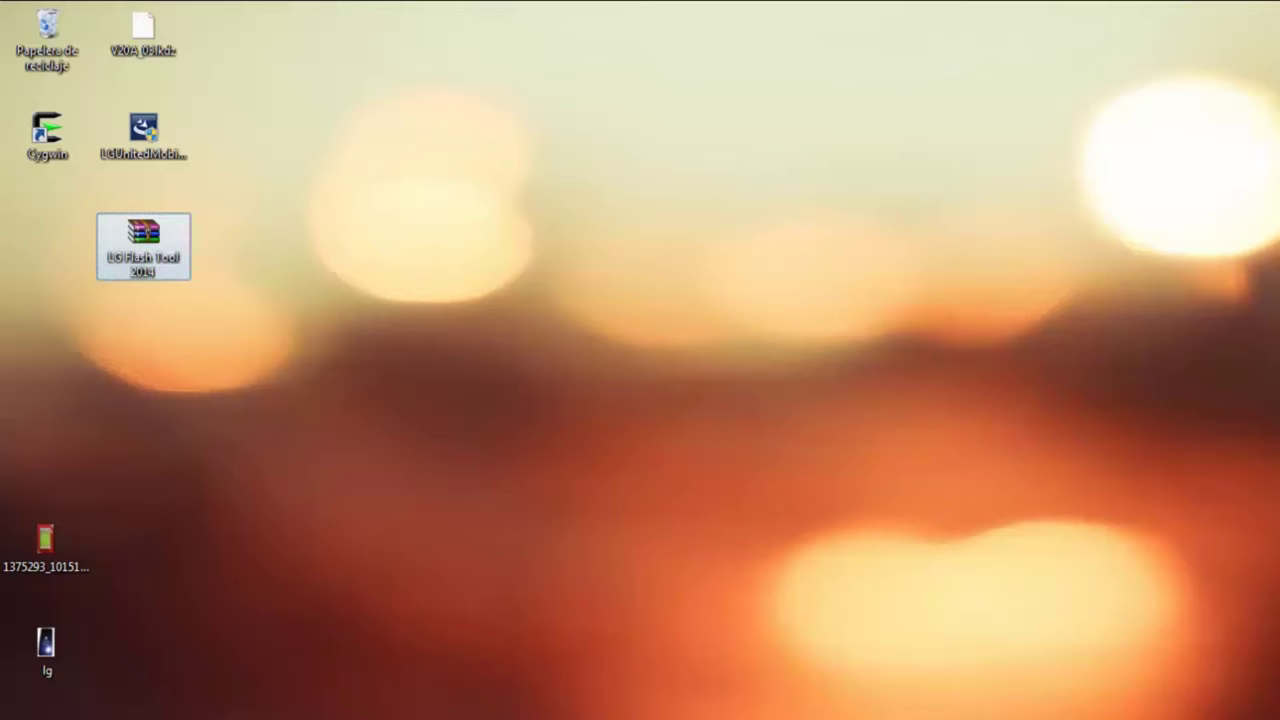
drag(143, 245, 47, 245)
Step: Install the LG United Mobile Driver by running its installer as administrator with Español as the setup language
drag(143, 128, 240, 230)
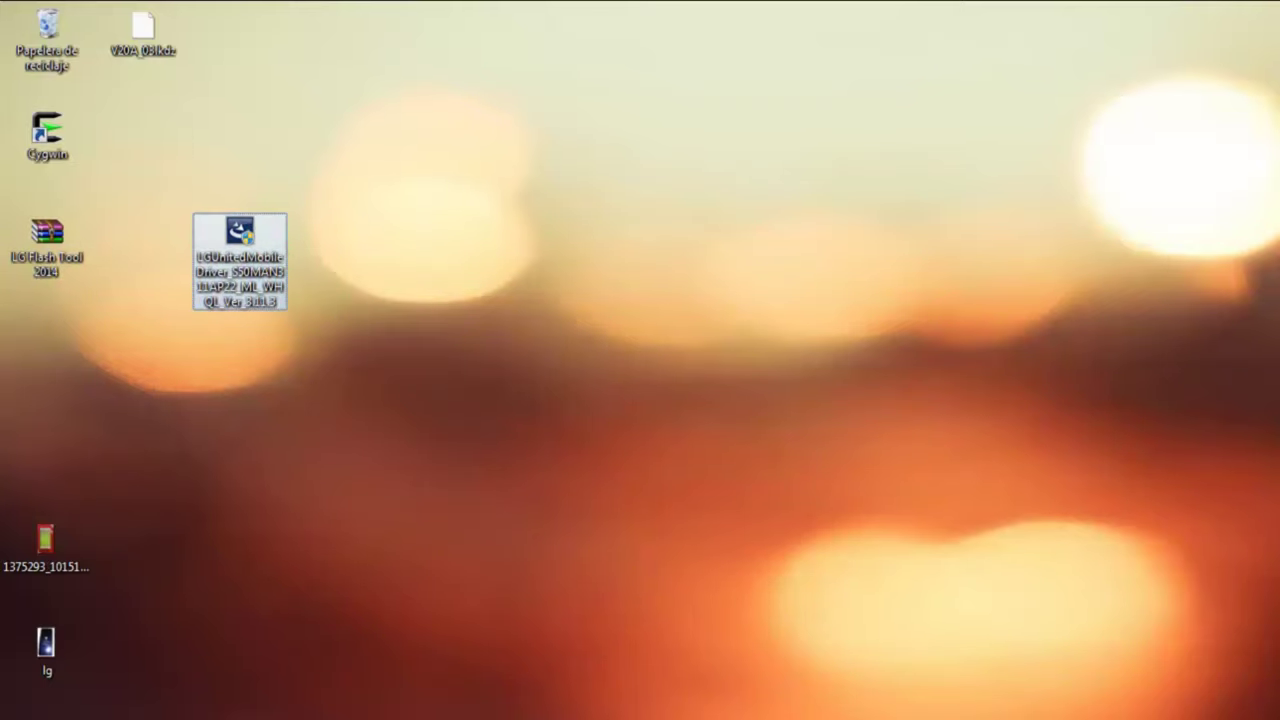
right_click(237, 272)
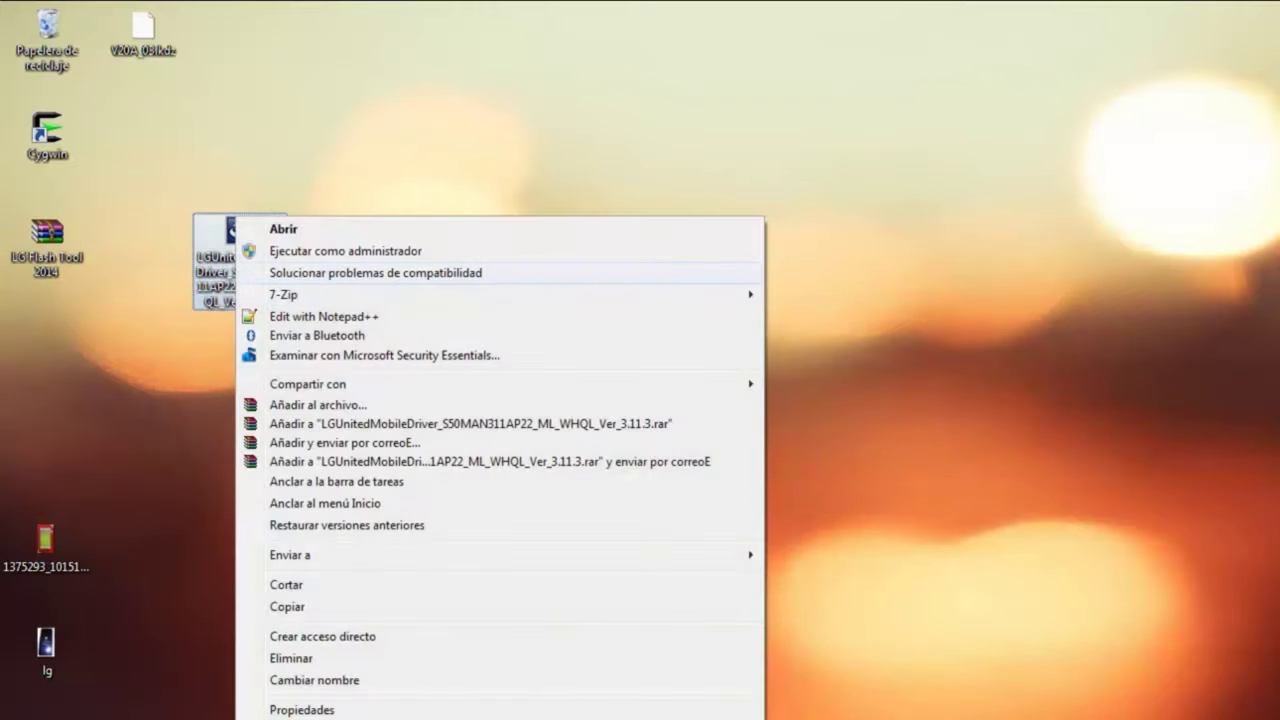
click(345, 251)
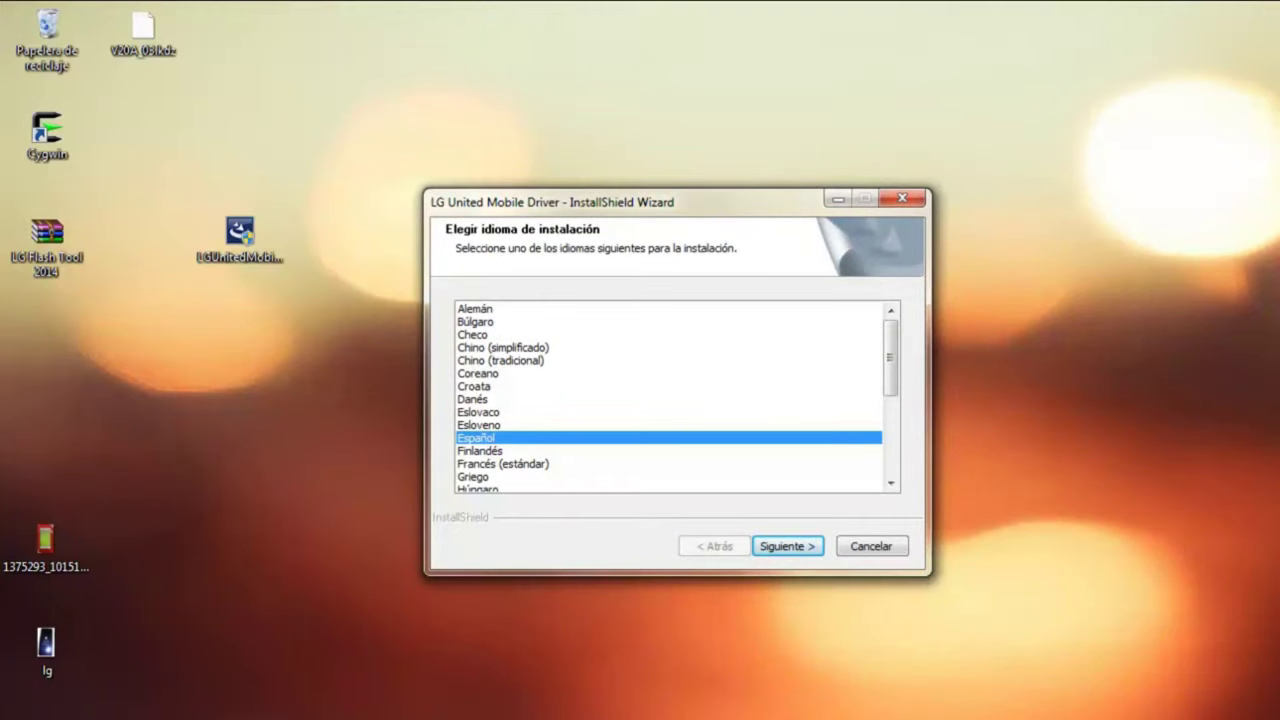
key(Return)
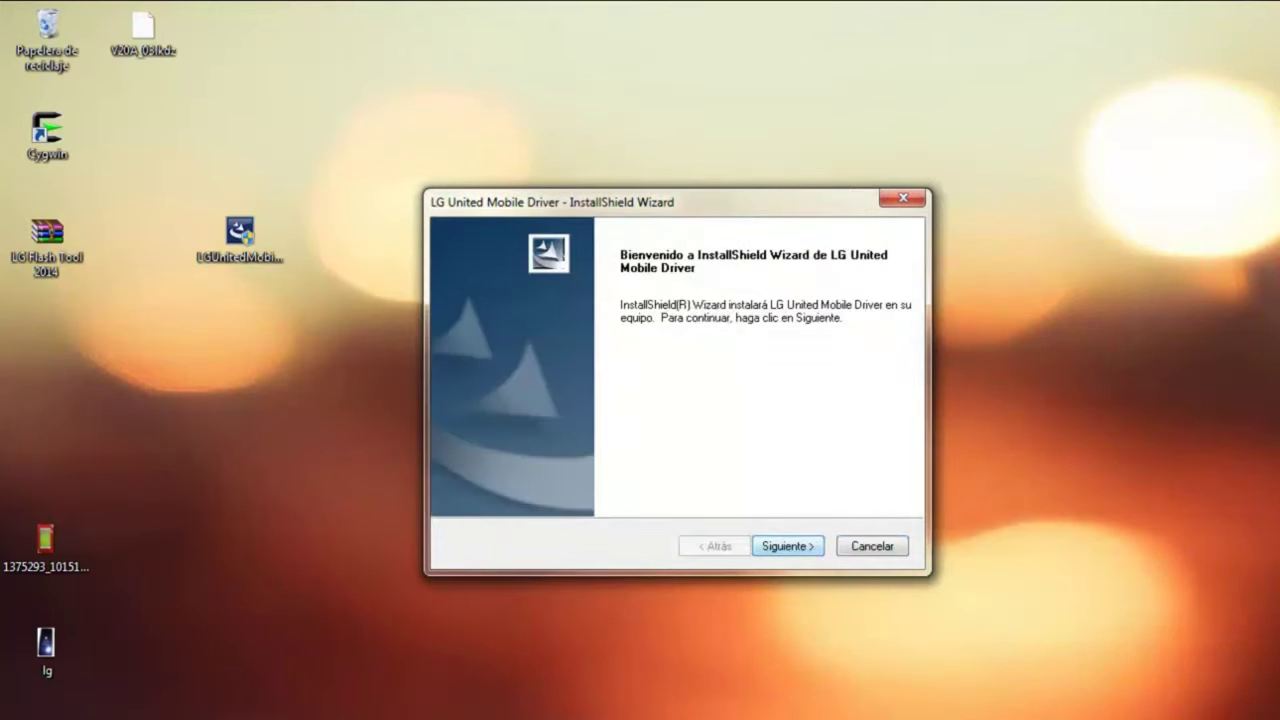
key(Return)
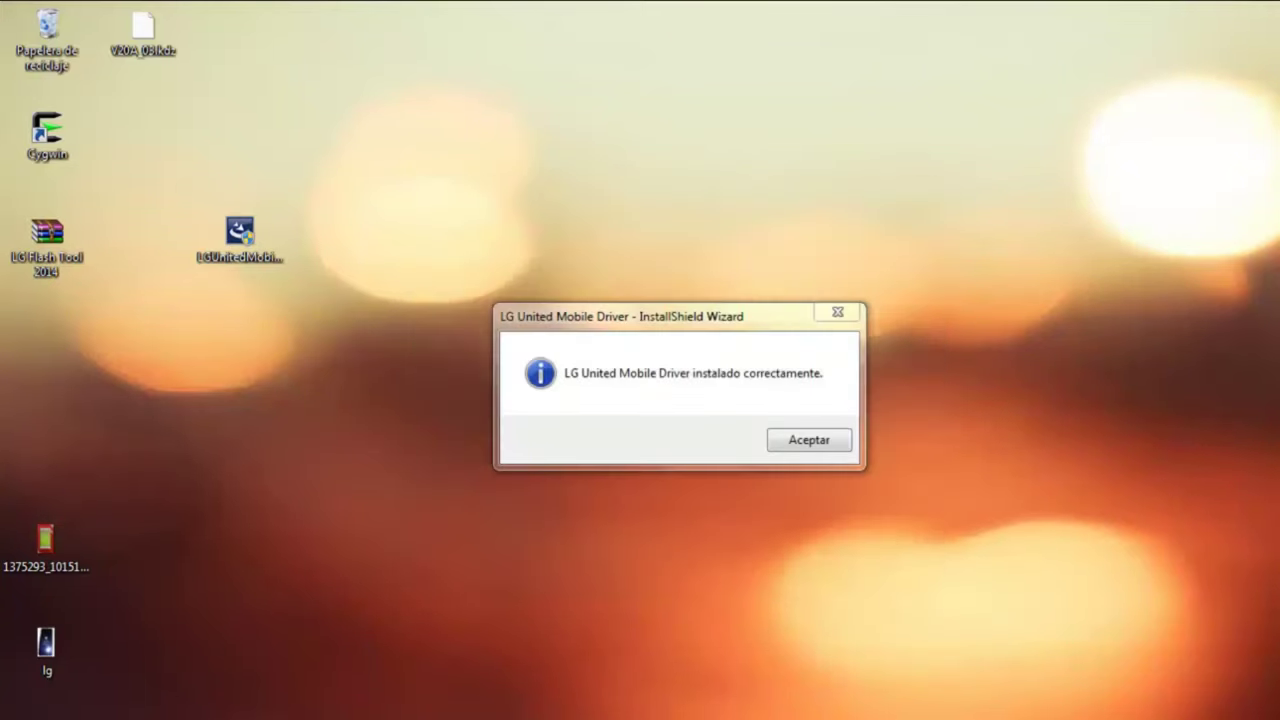
key(Return)
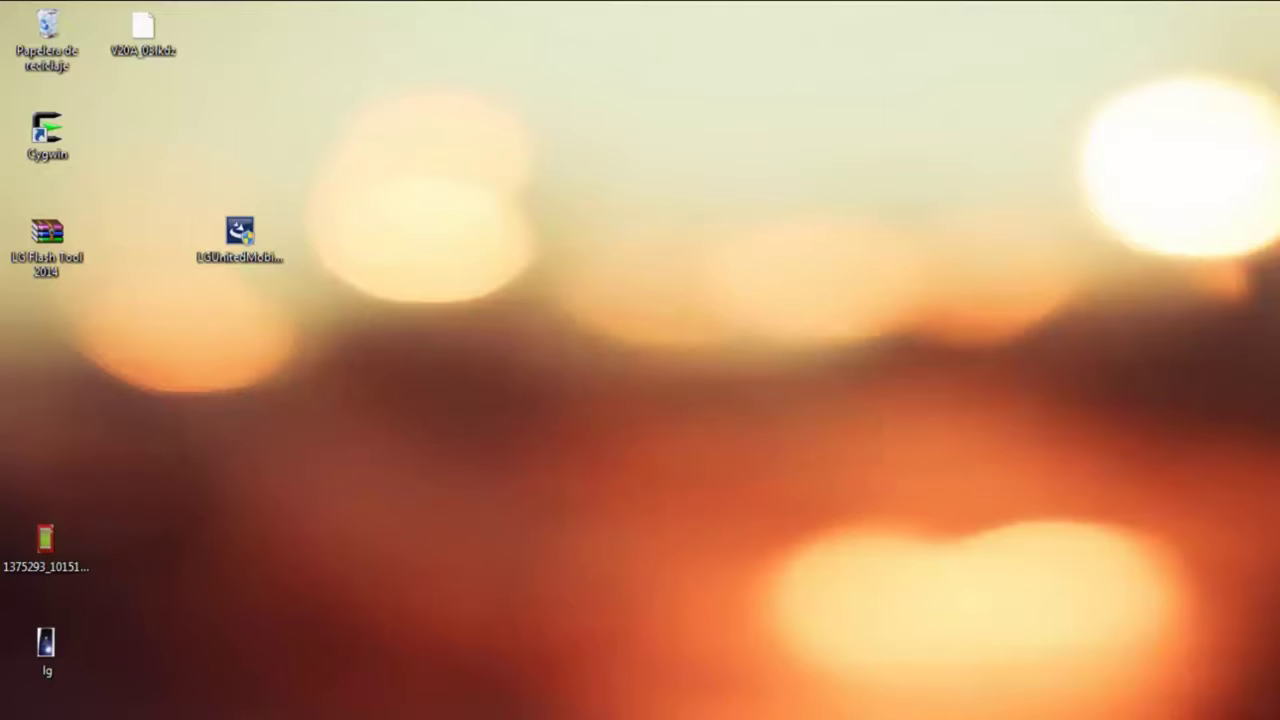
Step: Extract the LG Flash Tool 2014 archive onto the desktop and place the extracted folder below the driver installer
drag(240, 240, 143, 135)
drag(47, 238, 336, 341)
right_click(368, 352)
click(432, 353)
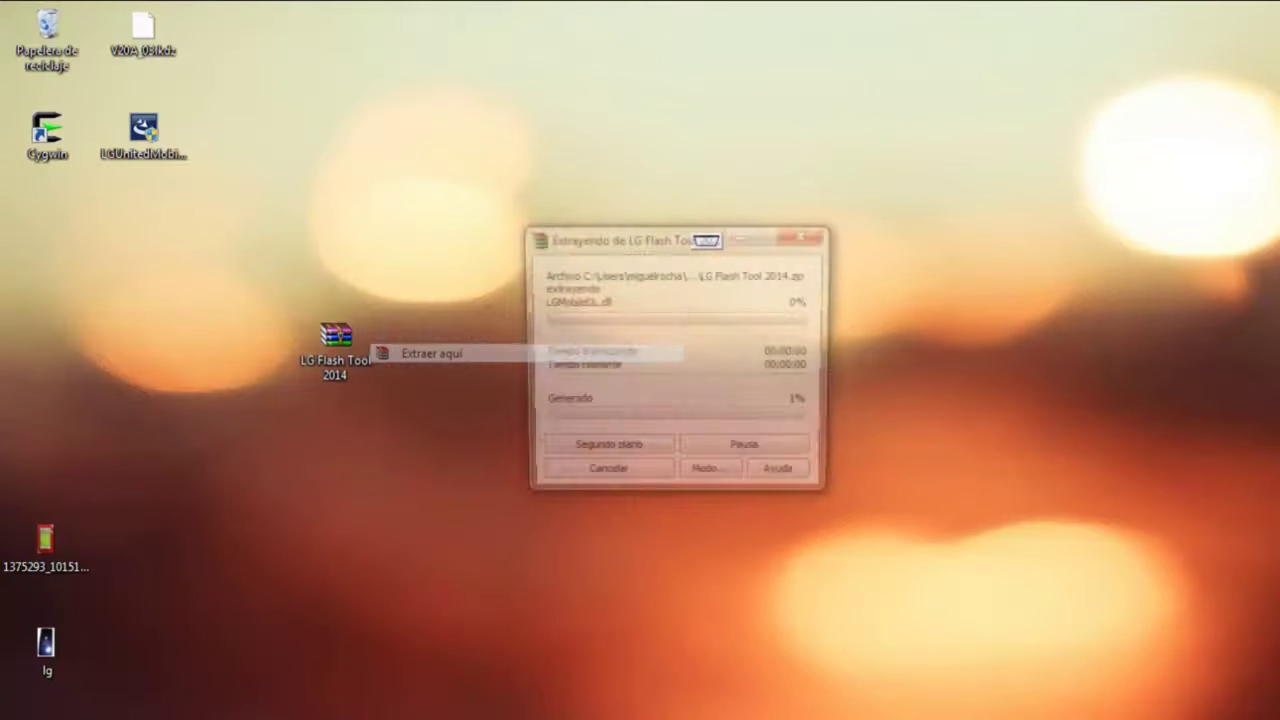
drag(47, 238, 143, 240)
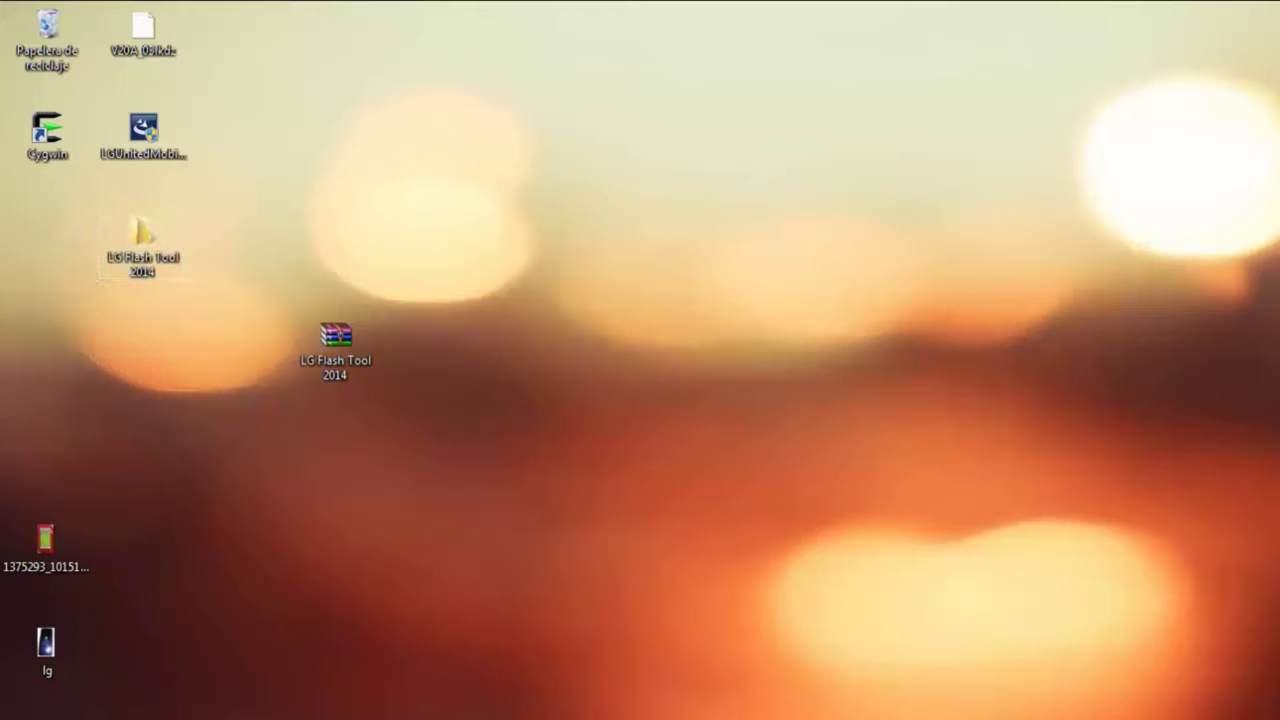
drag(335, 340, 143, 650)
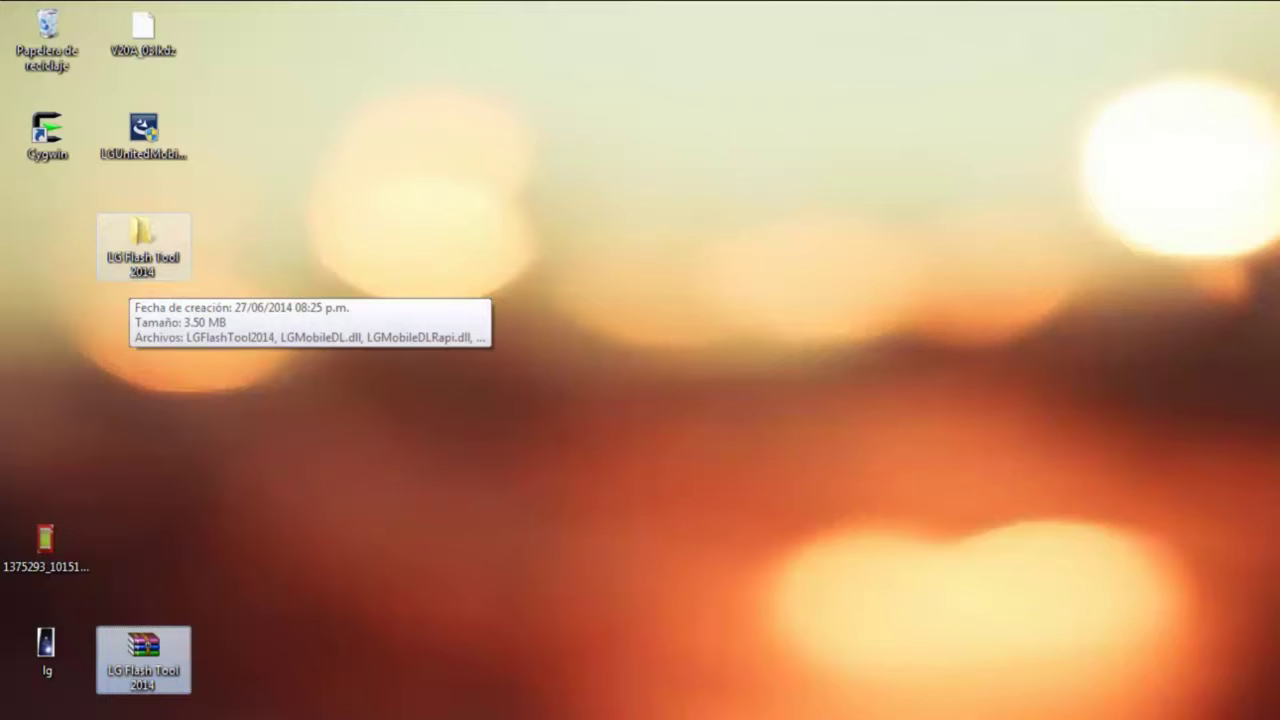
Step: Run LGFlashTool2014 as administrator from the extracted LG Flash Tool 2014 folder
double_click(143, 240)
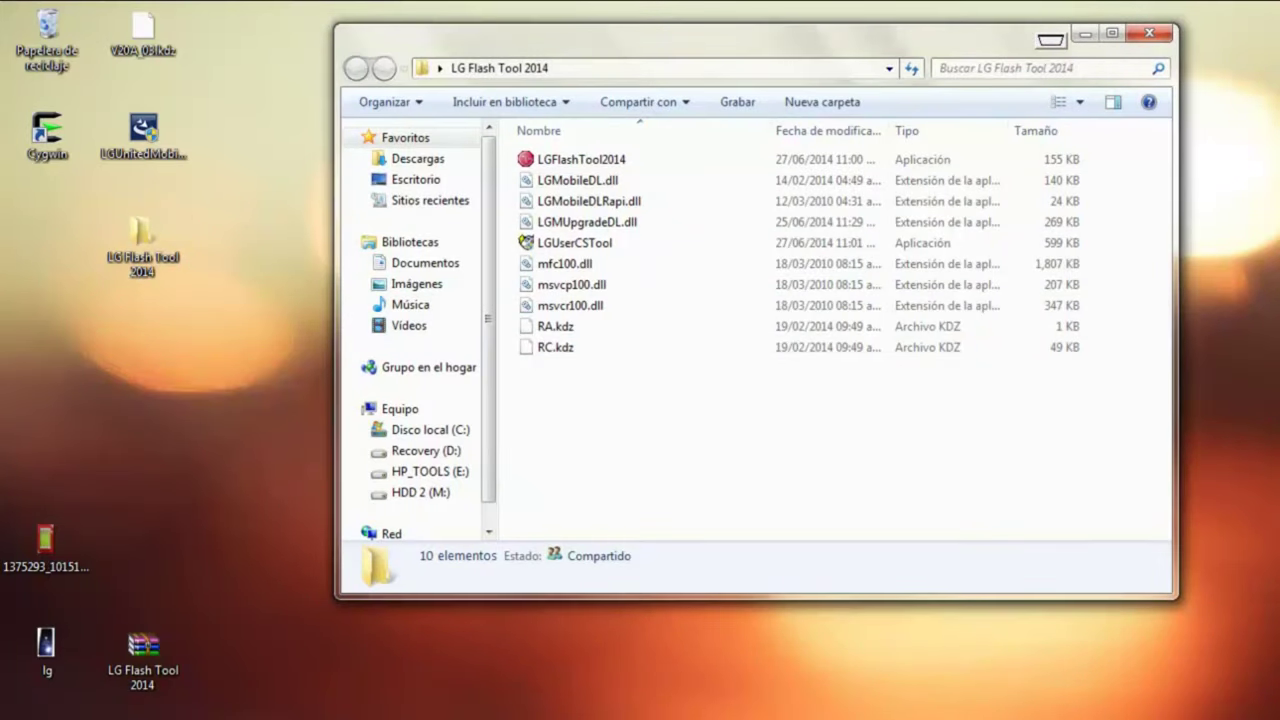
drag(700, 38, 767, 35)
click(648, 156)
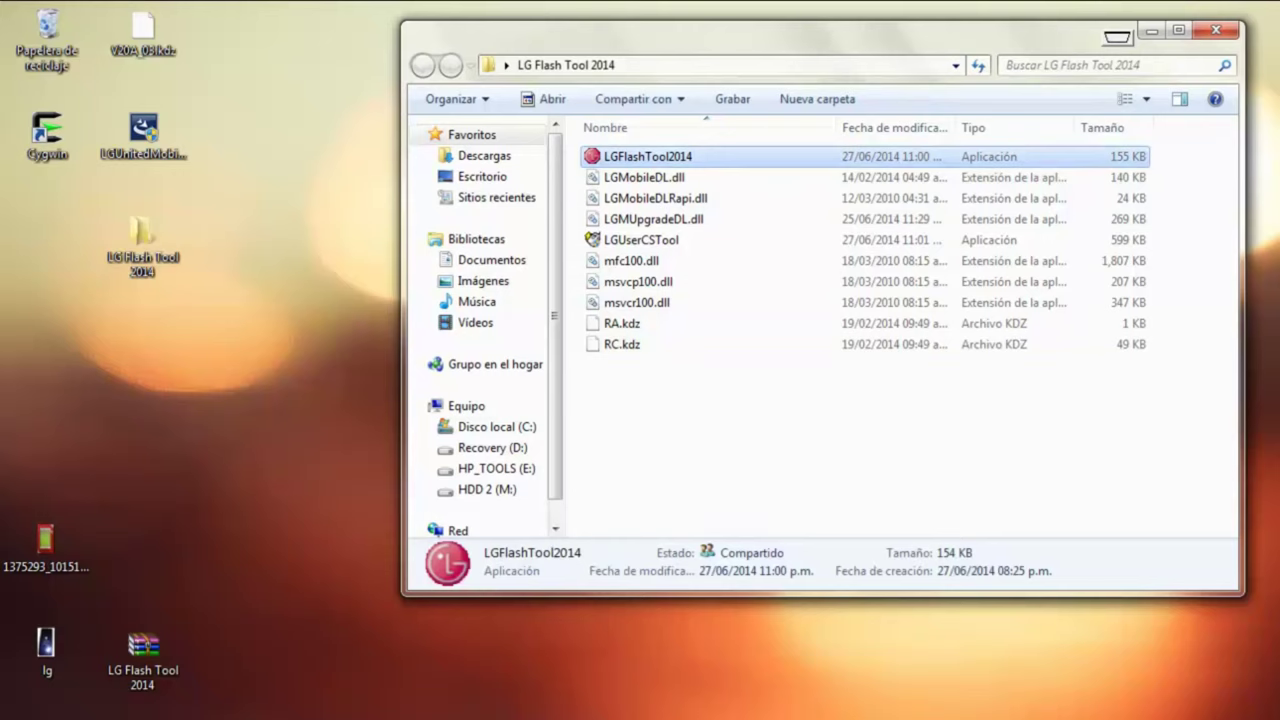
right_click(650, 156)
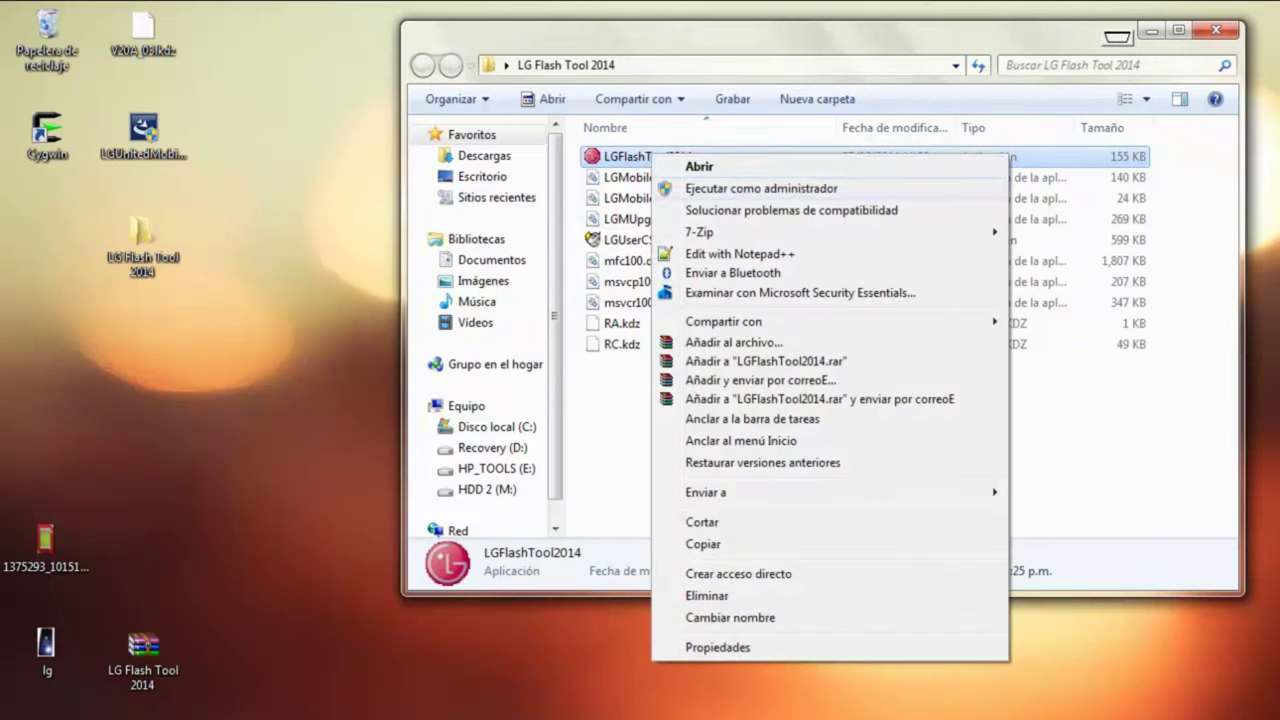
click(761, 188)
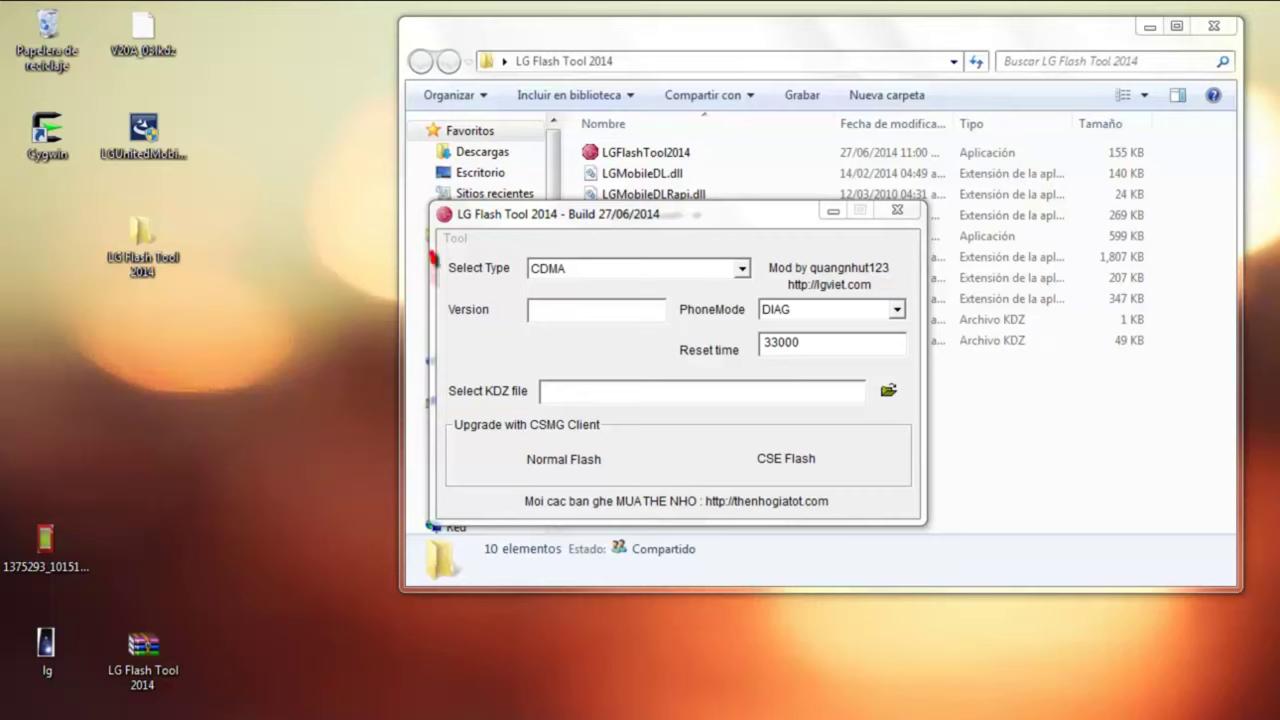
Step: Set the flash type to 3GQCT and the phone mode to DIAG
click(741, 268)
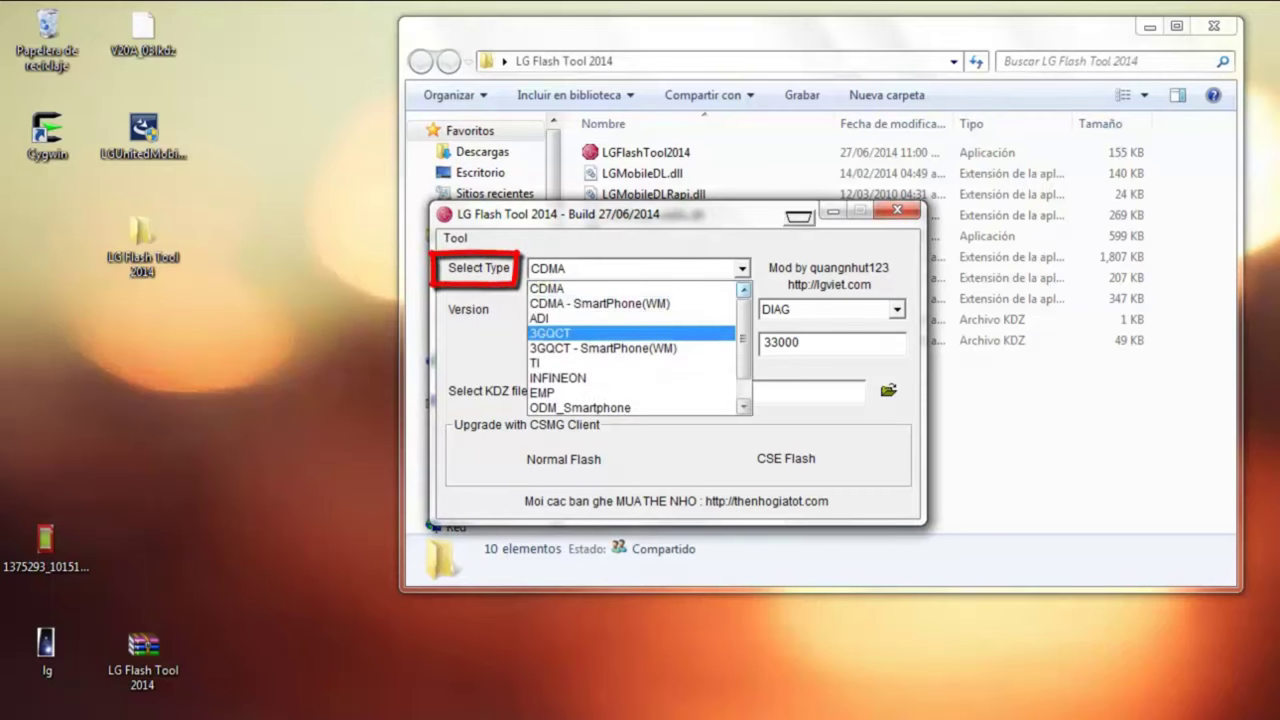
click(550, 333)
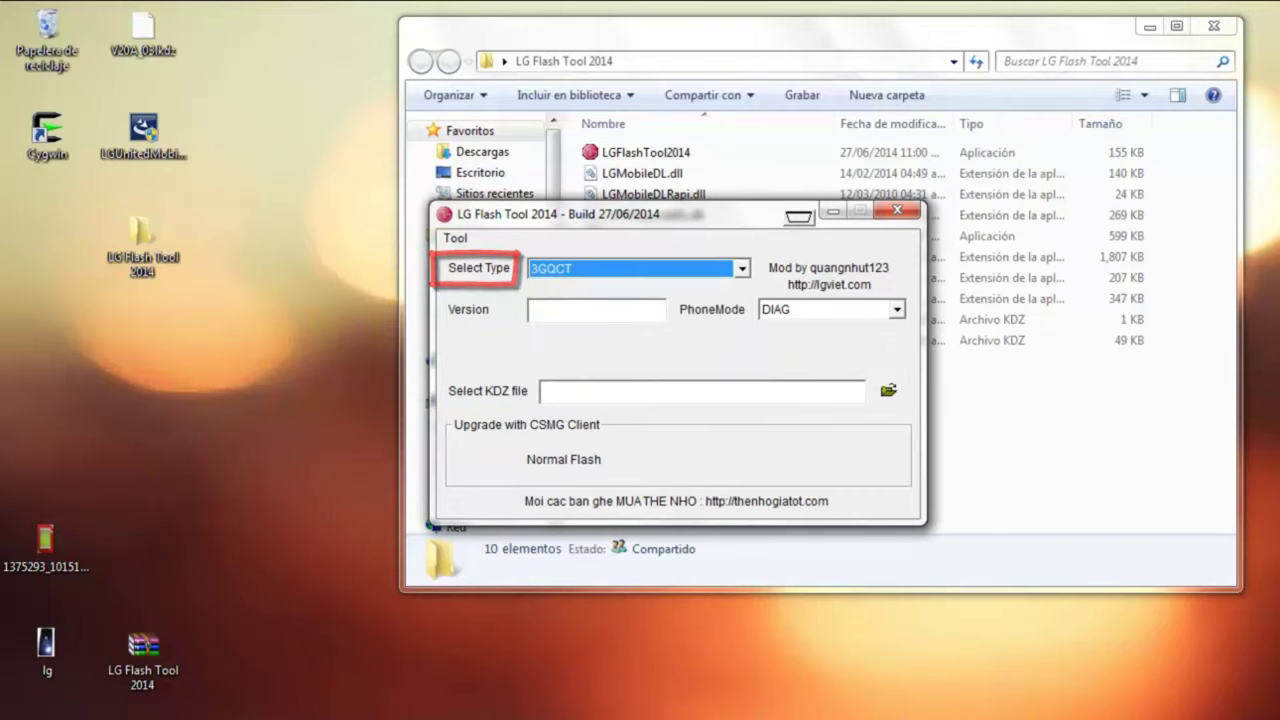
click(896, 309)
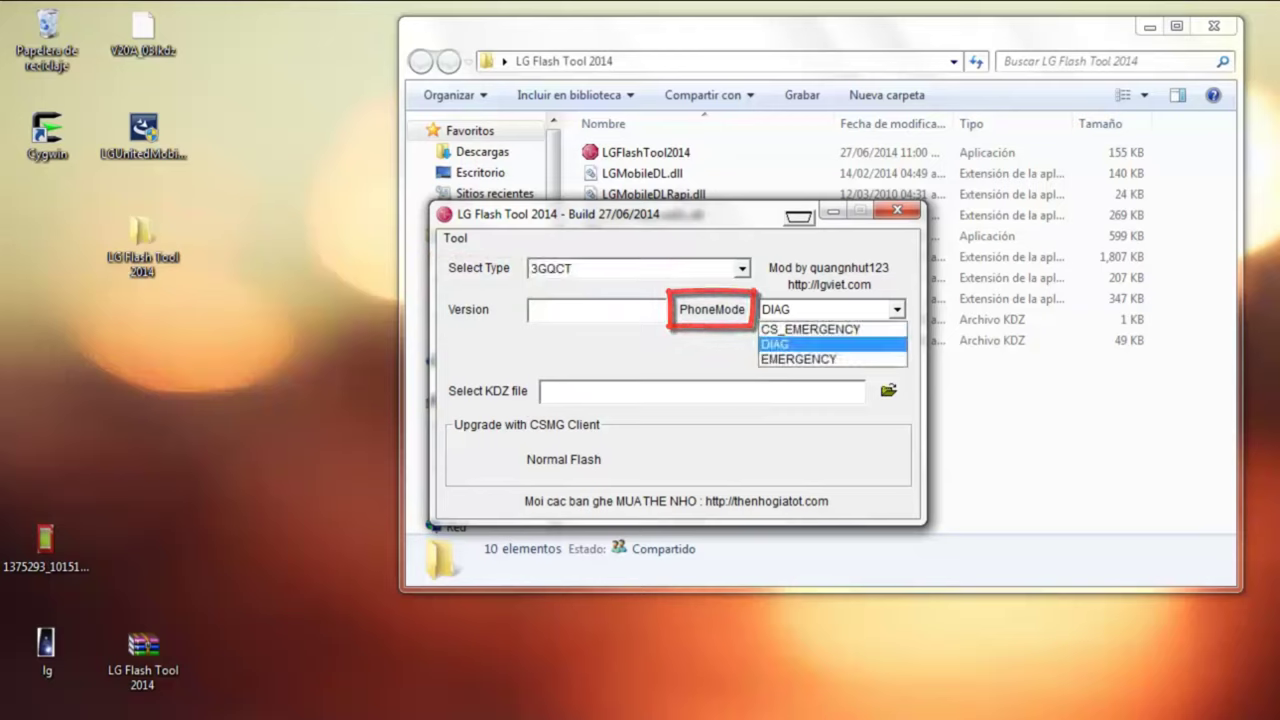
click(775, 344)
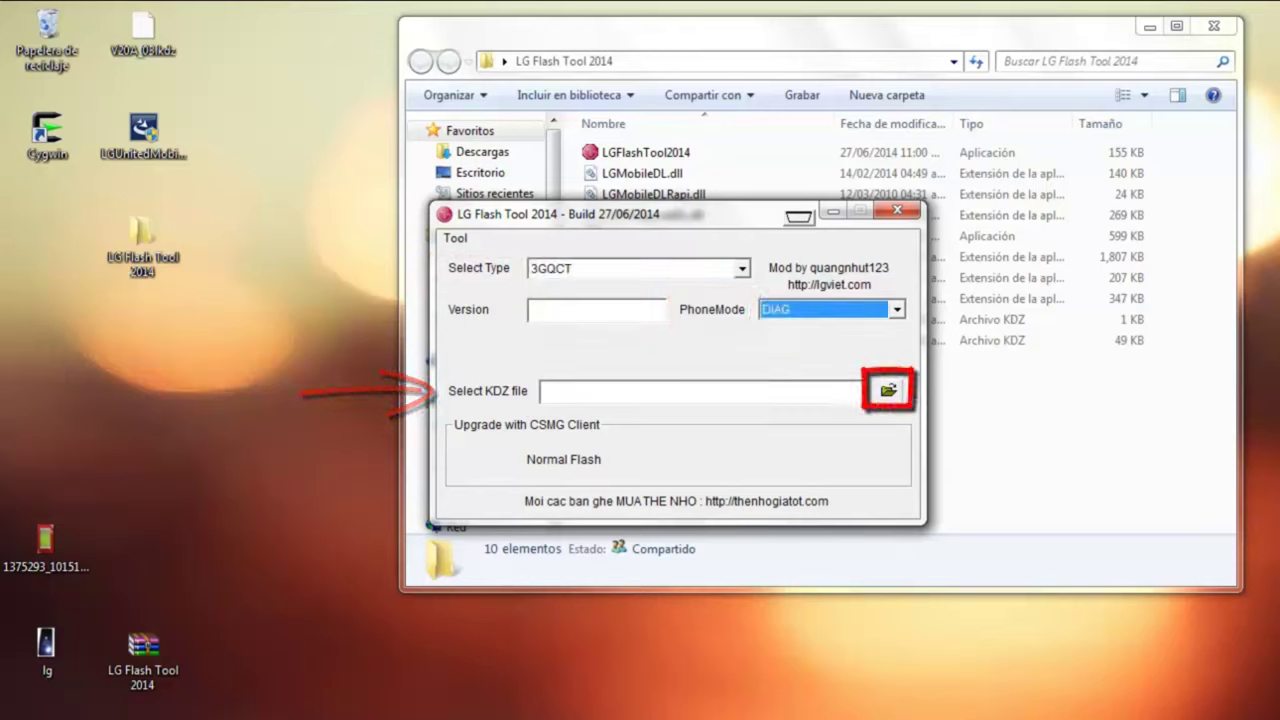
Step: Load V20A_03.kdz from the desktop as the KDZ file to flash
click(887, 390)
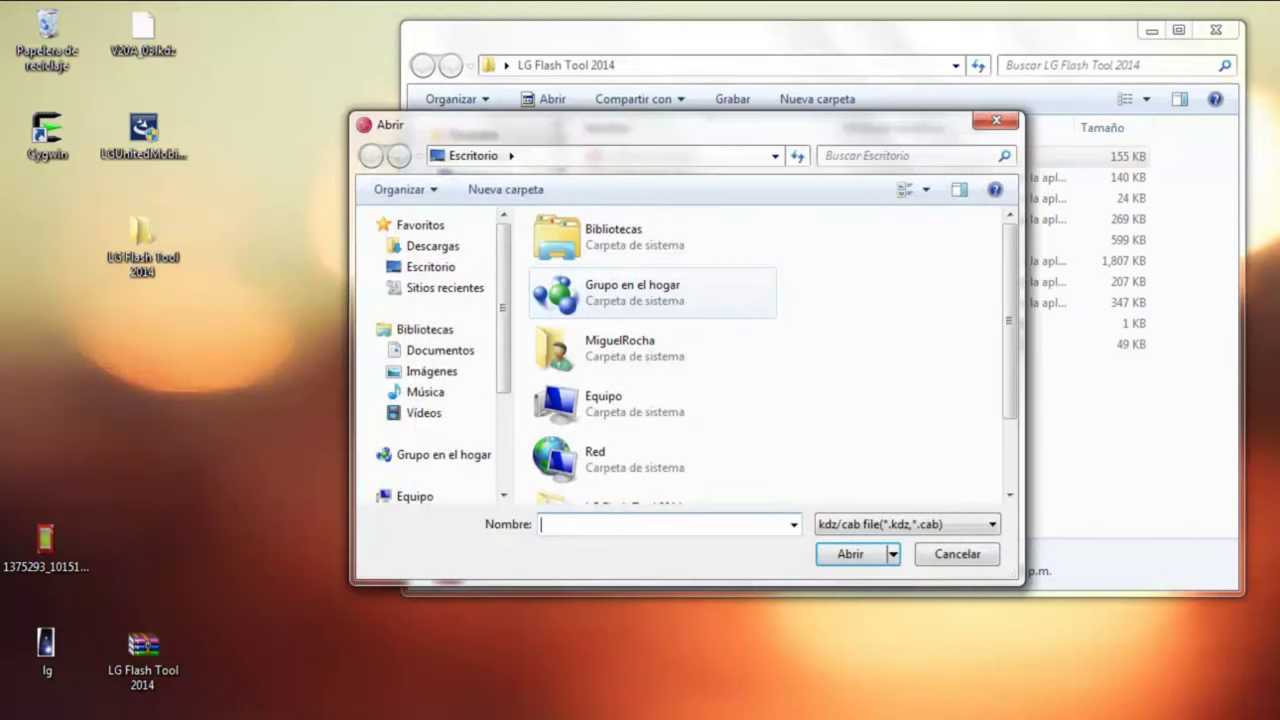
click(652, 292)
scroll(765, 355, down, 1)
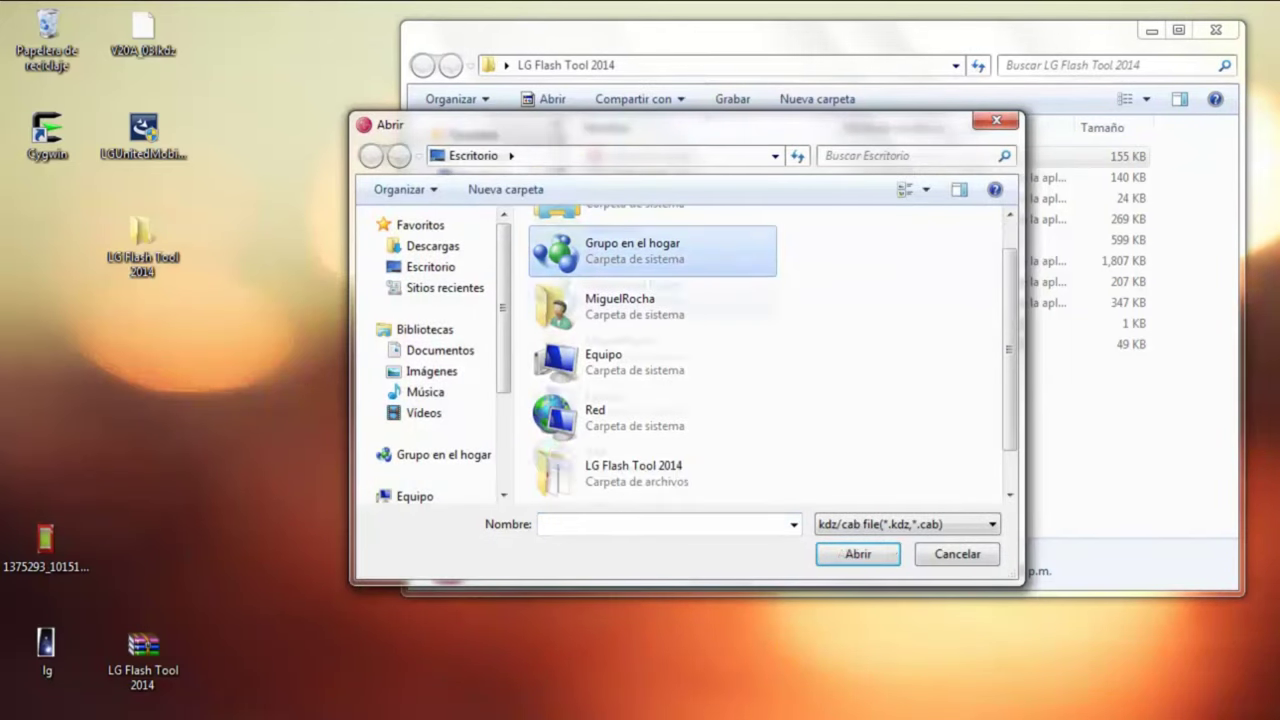
drag(1009, 349, 1009, 384)
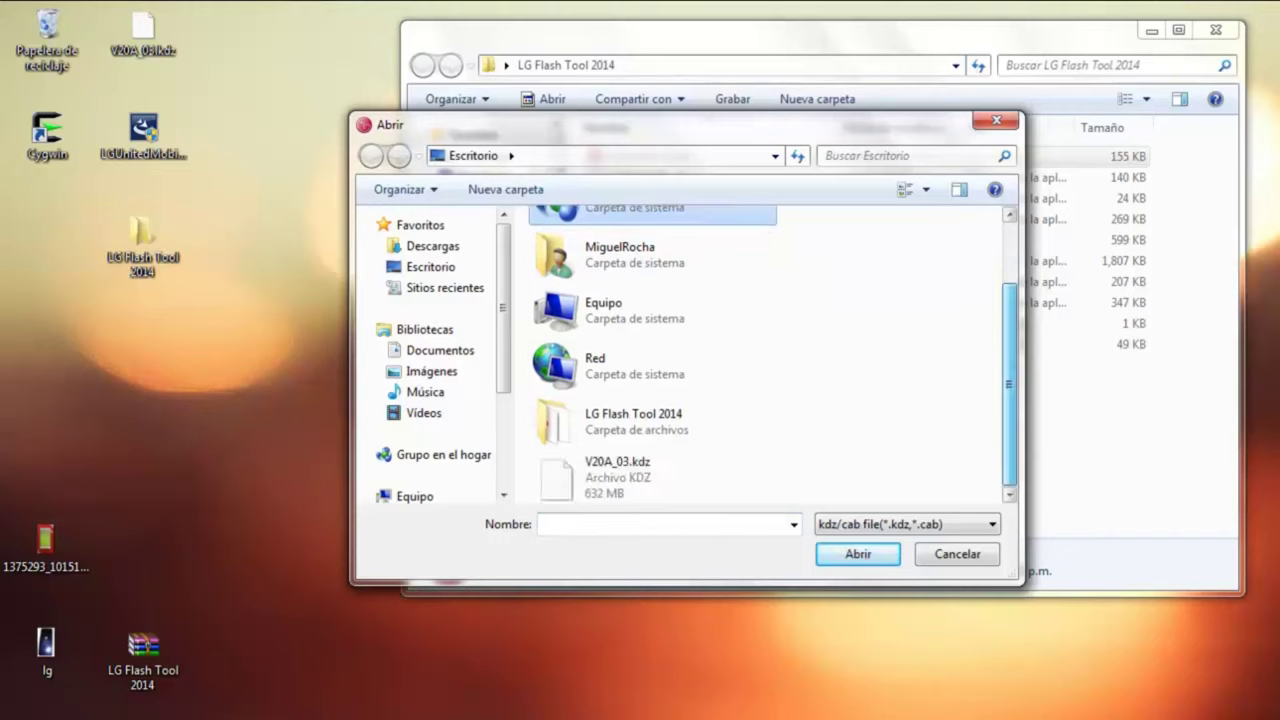
click(652, 477)
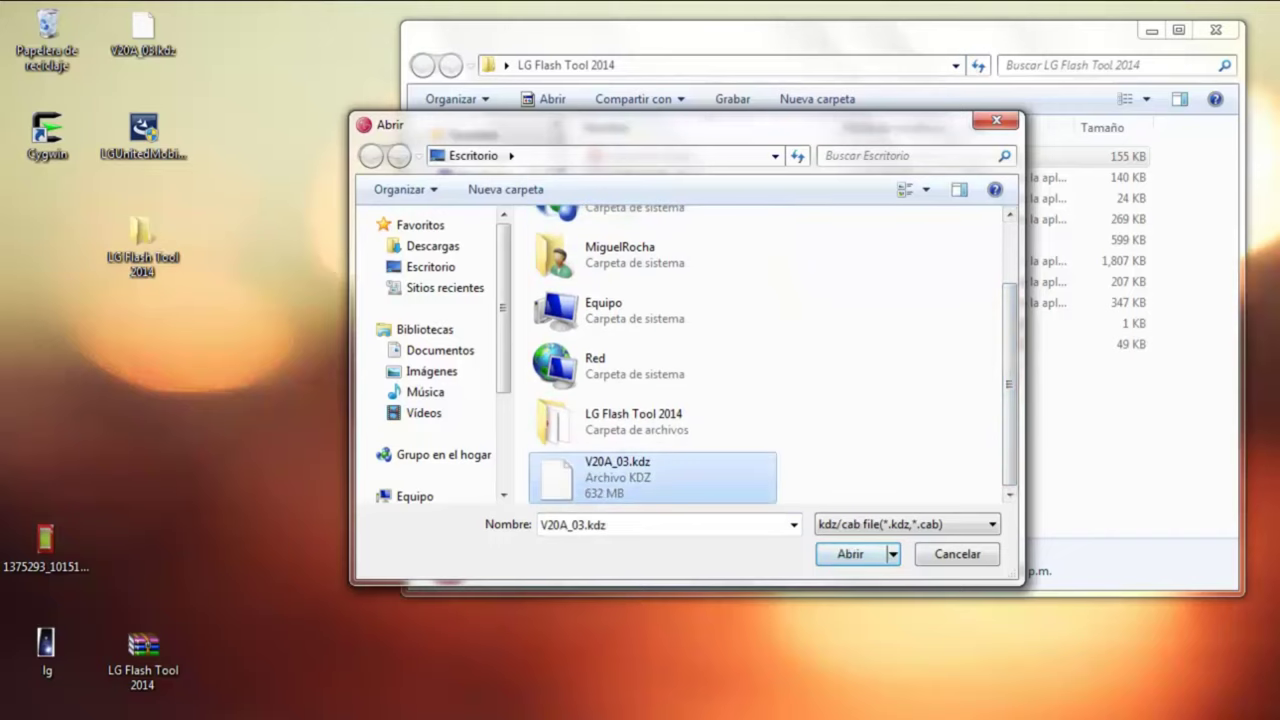
key(Return)
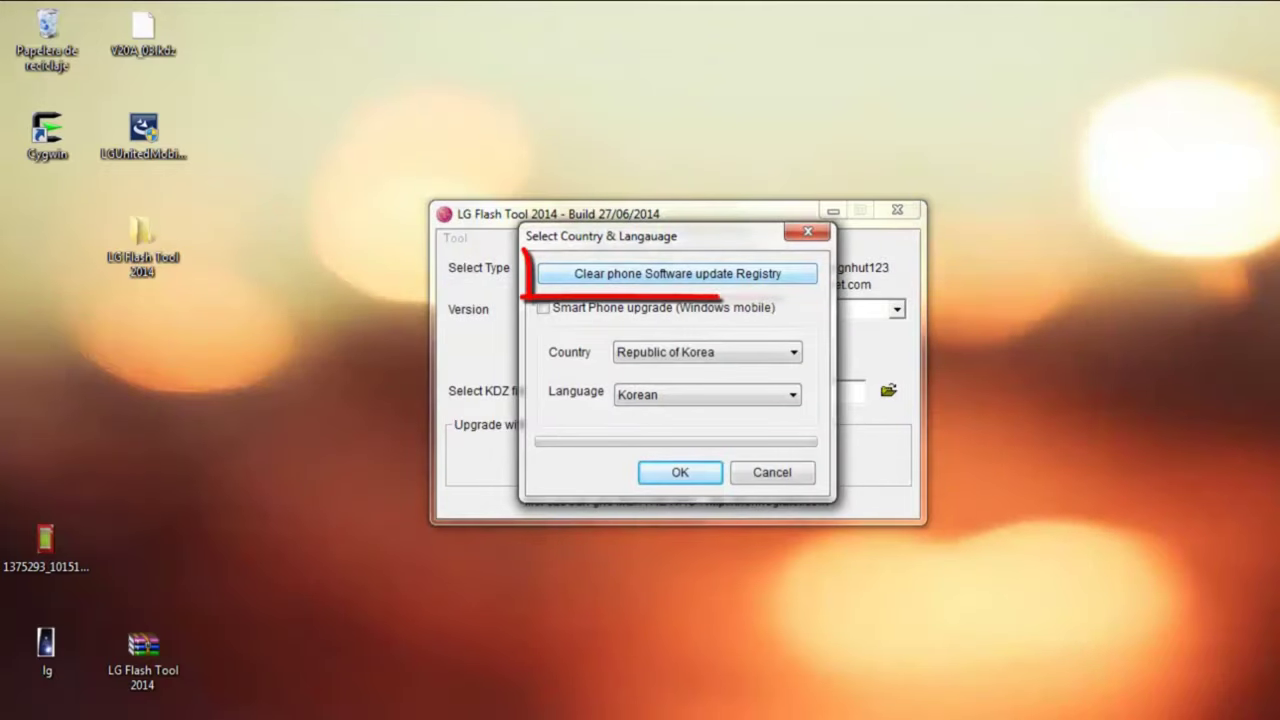
Step: Clear the phone software update registry, and set the country to Different Country with Spanish as the language
click(677, 273)
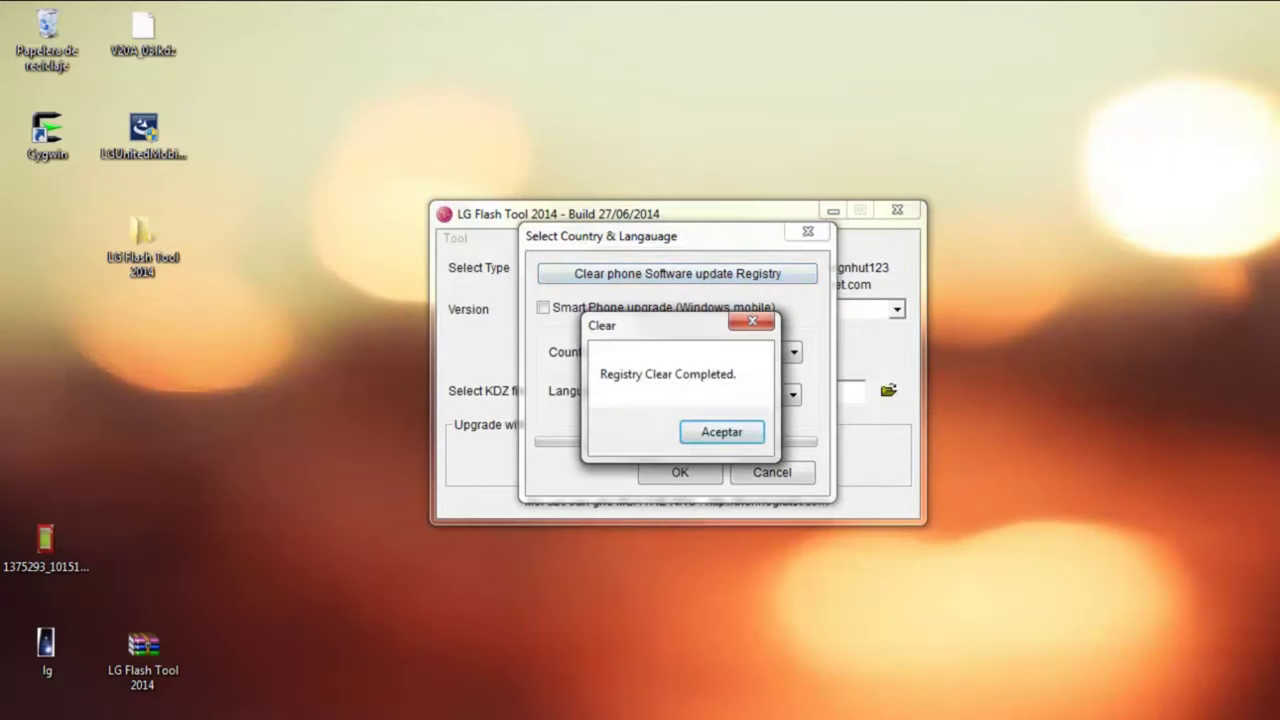
click(721, 432)
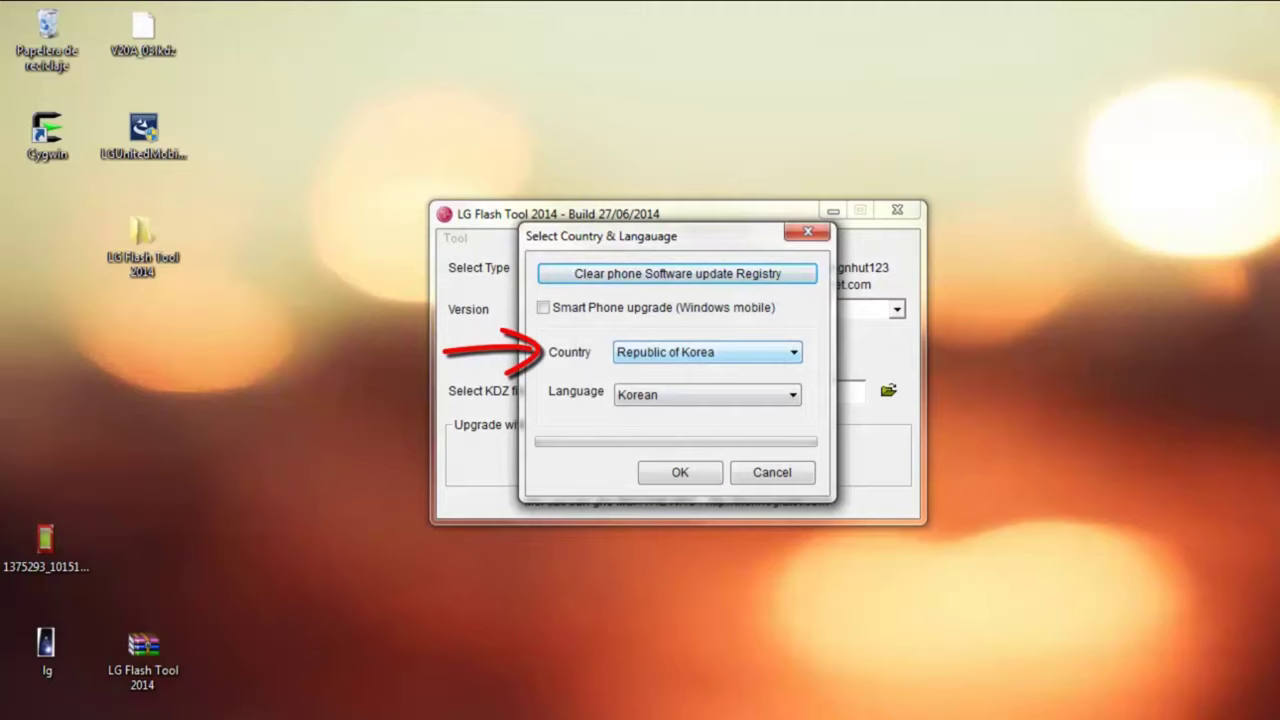
click(707, 352)
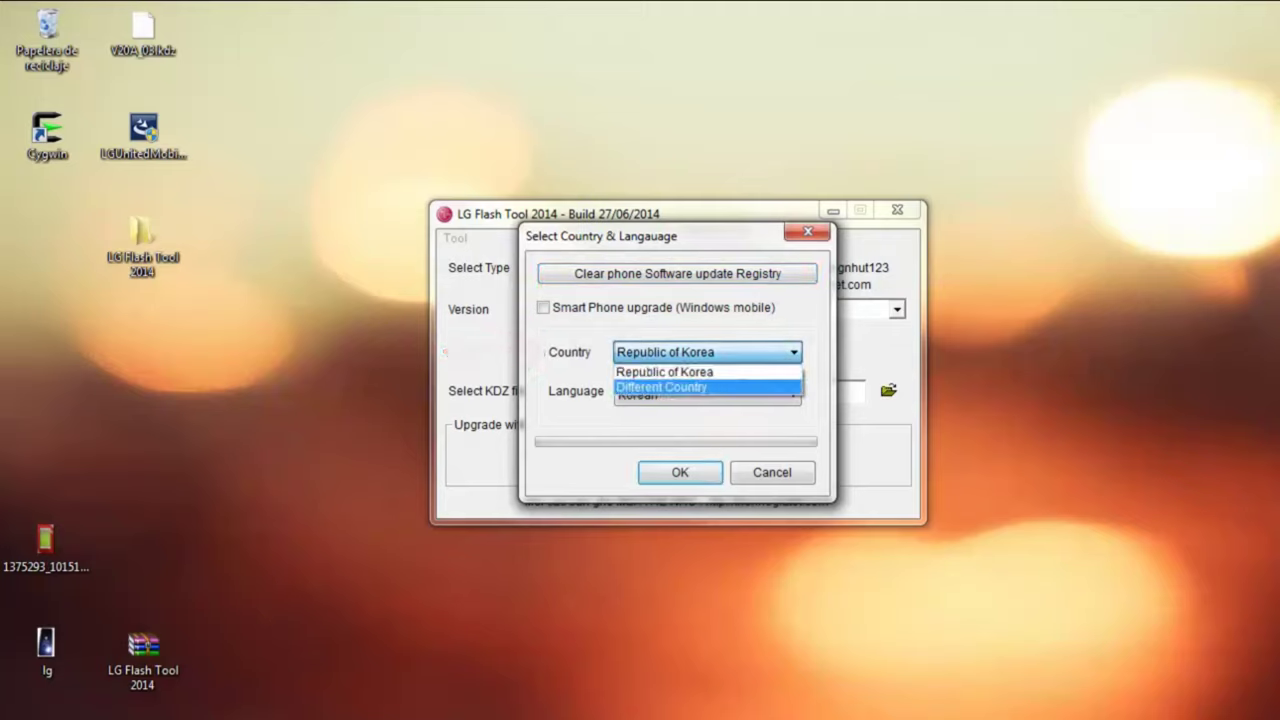
click(707, 386)
click(707, 394)
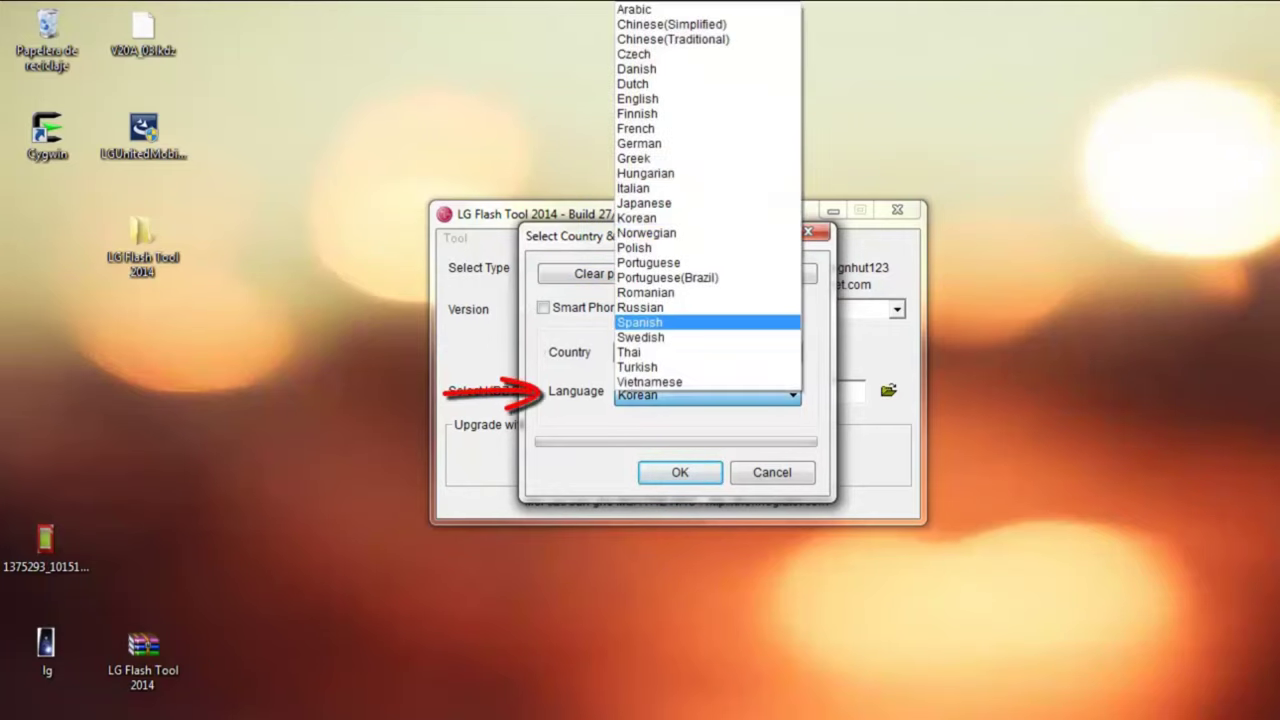
key(Down)
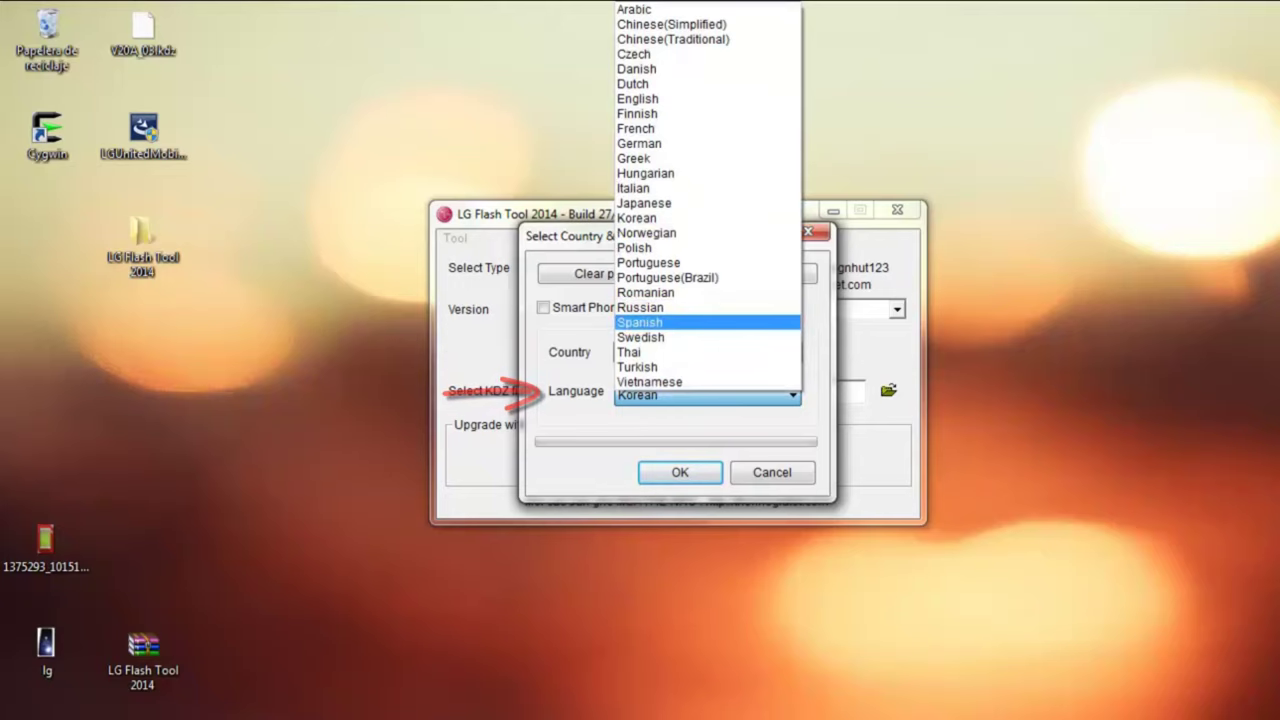
key(Return)
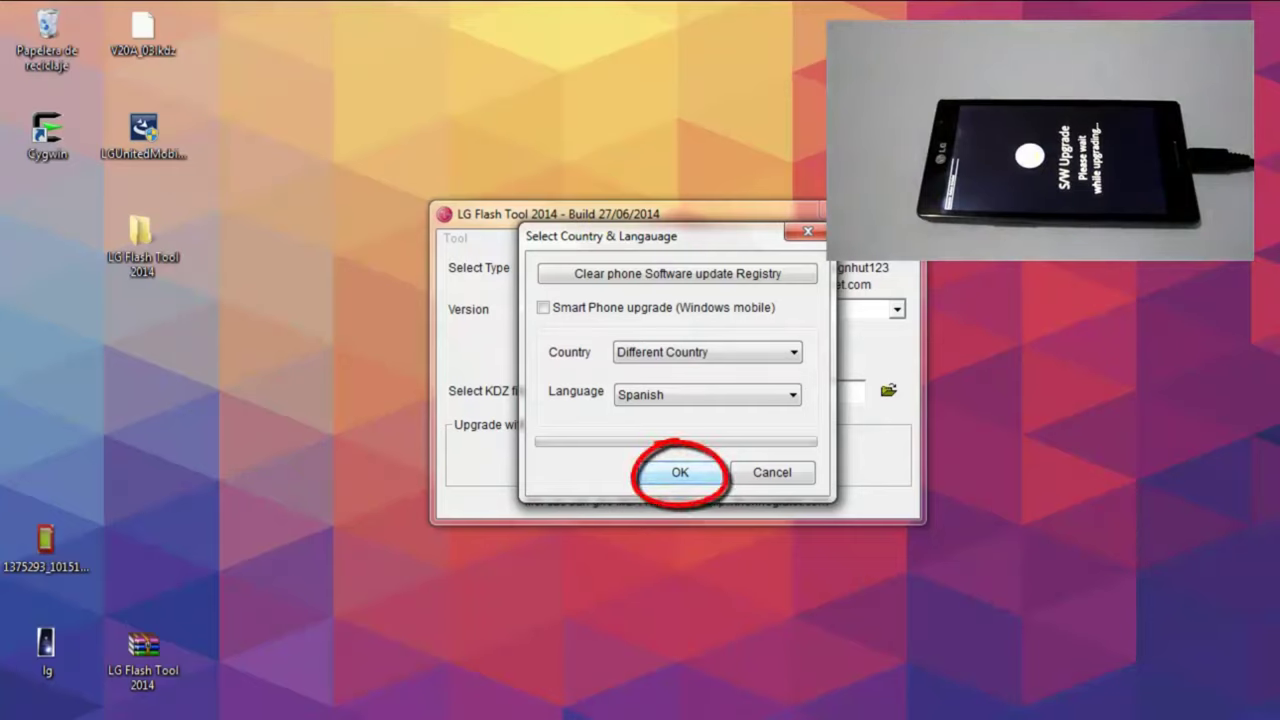
Step: Start the firmware upgrade with the chosen country and language, and close LG Flash Tool 2014 once flashing has ended
click(679, 472)
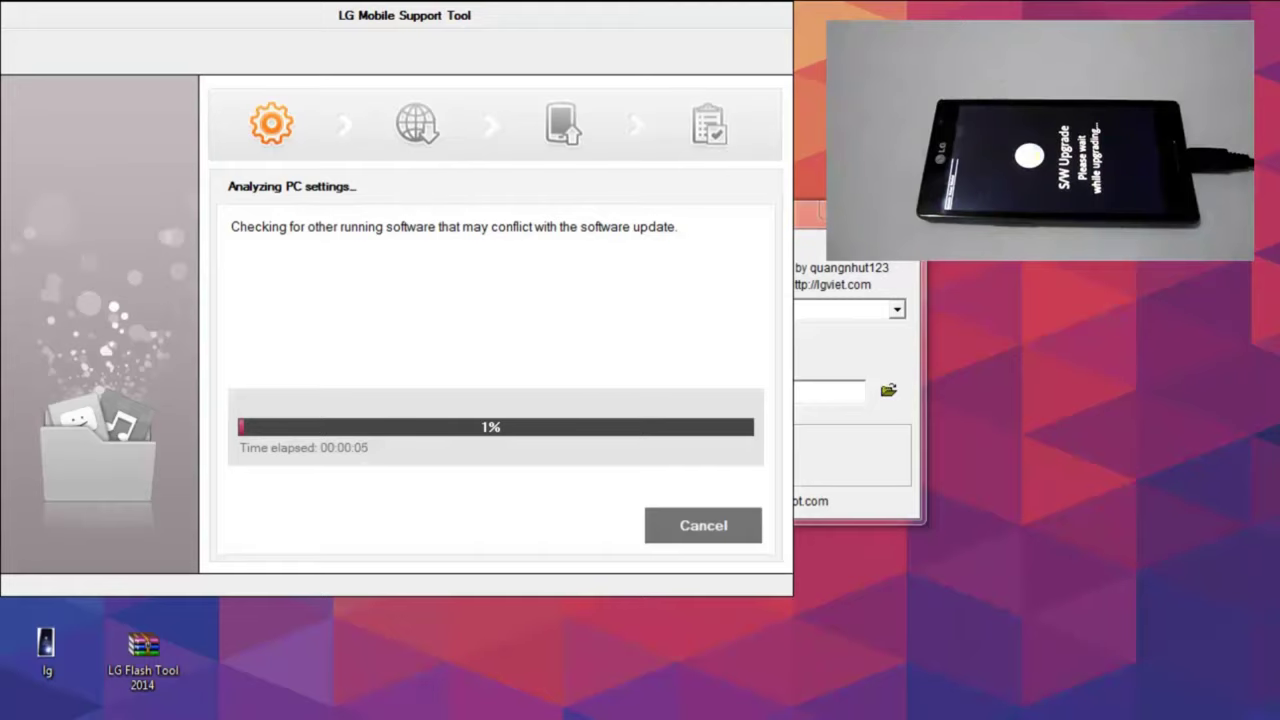
drag(404, 15, 540, 35)
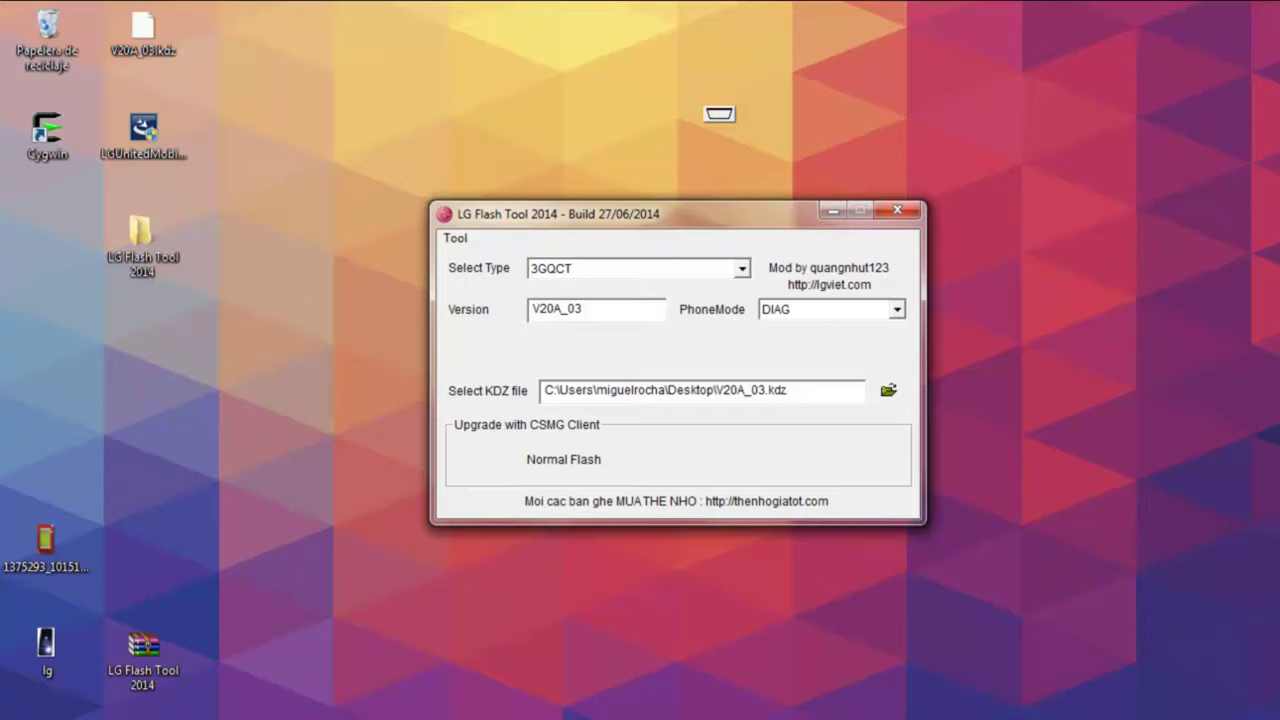
click(897, 210)
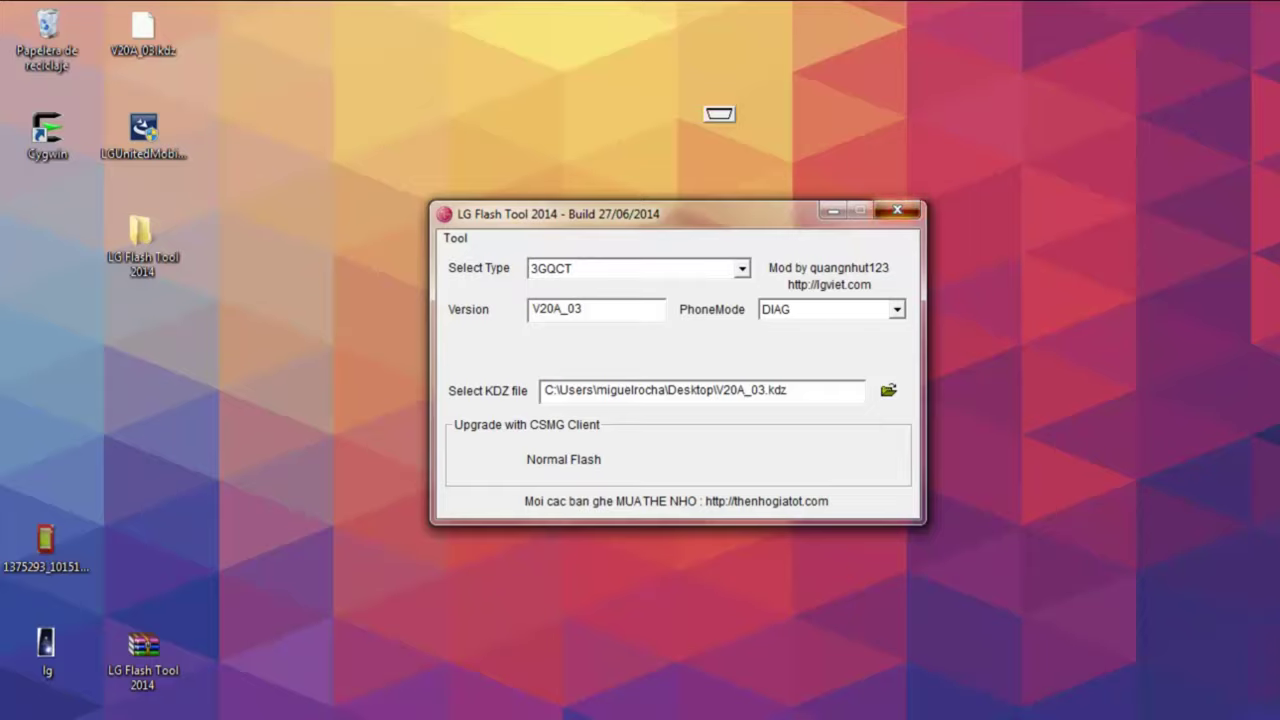